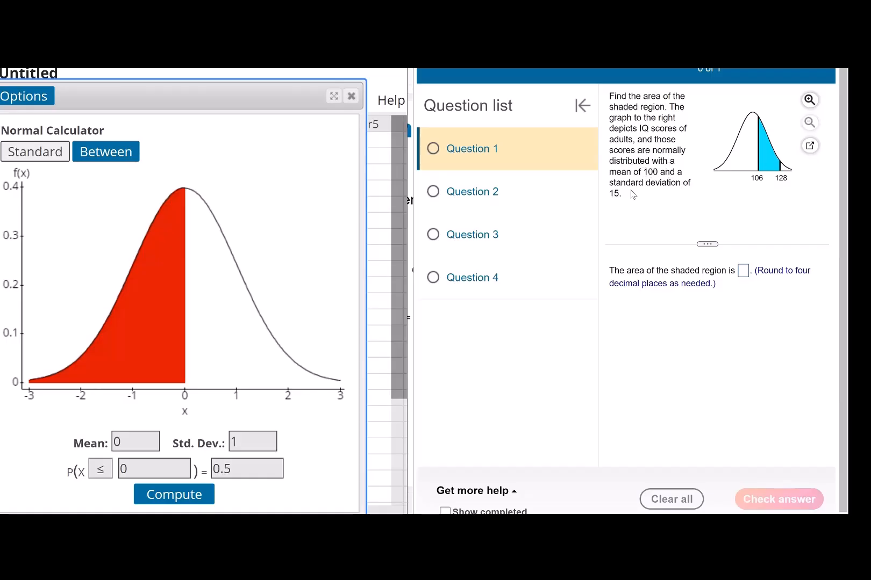
Set the Normal Calculator's mean to 100 and standard deviation to 15, and switch it to the Between mode
drag(129, 444, 107, 447)
text(100)
key(Tab)
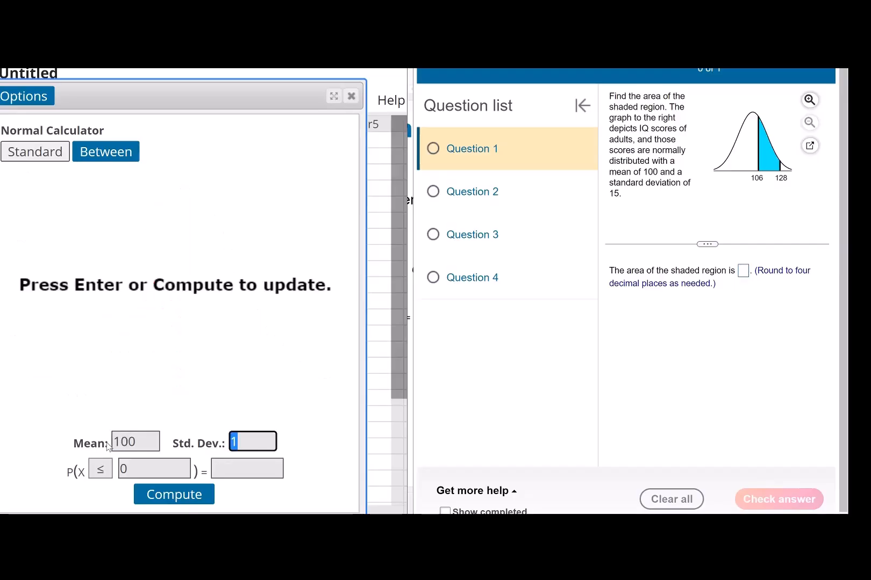
text(15)
click(105, 151)
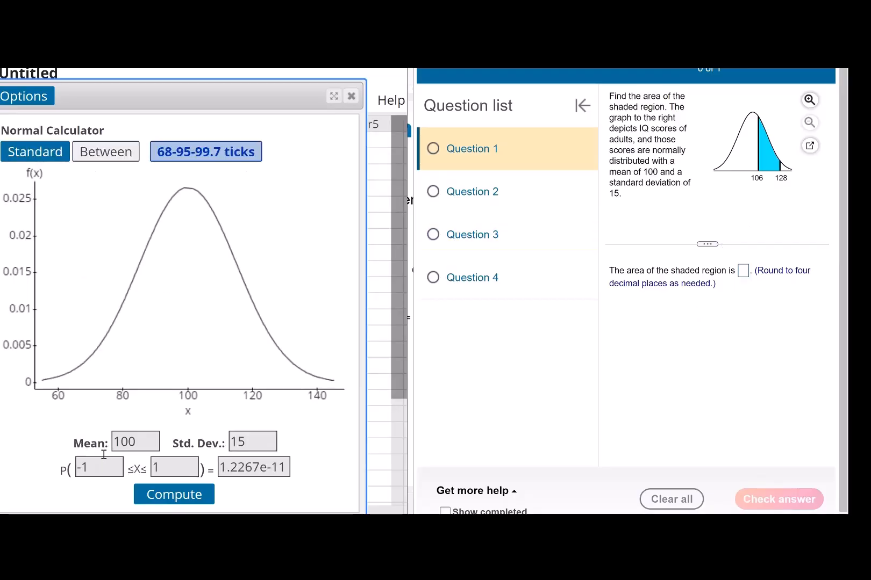
Compute the probability that X lies between 106 and 128
click(93, 467)
key(ctrl+a)
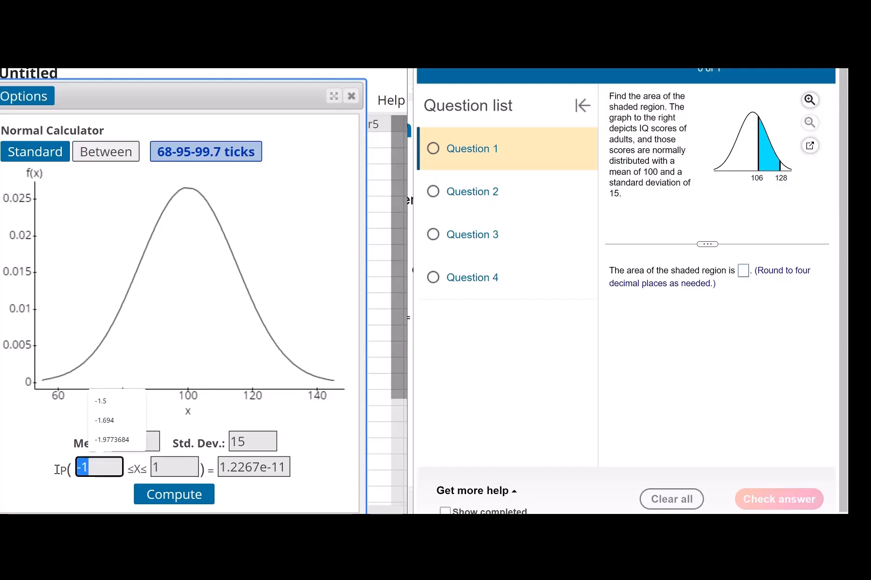
text(106)
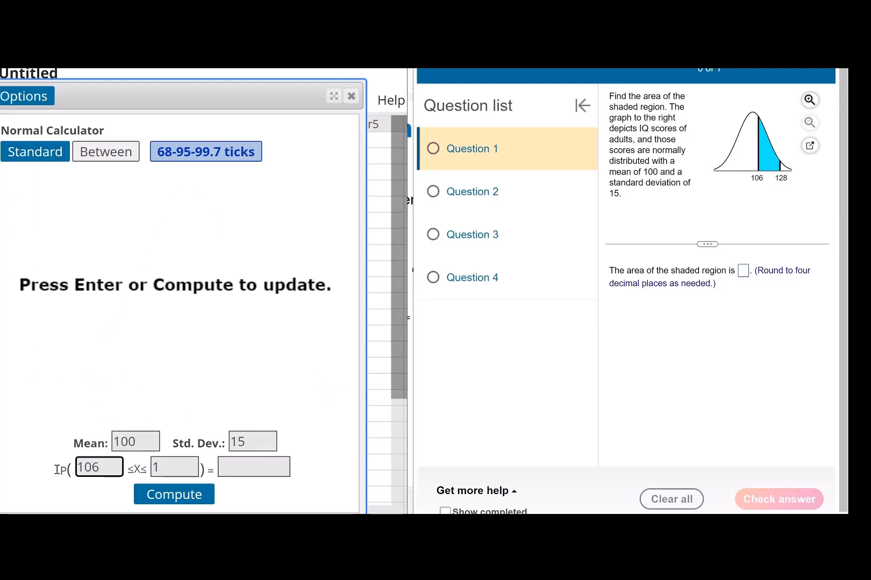
key(Tab)
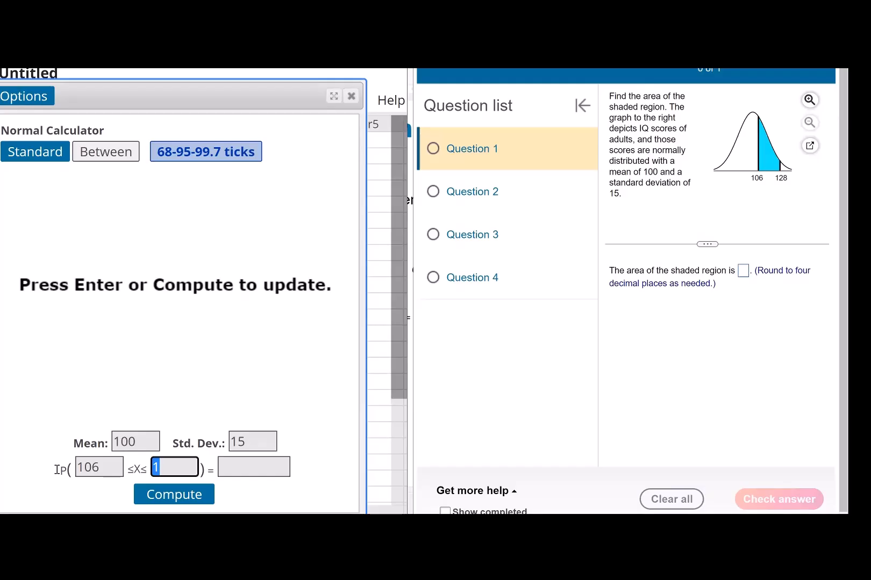
text(12)
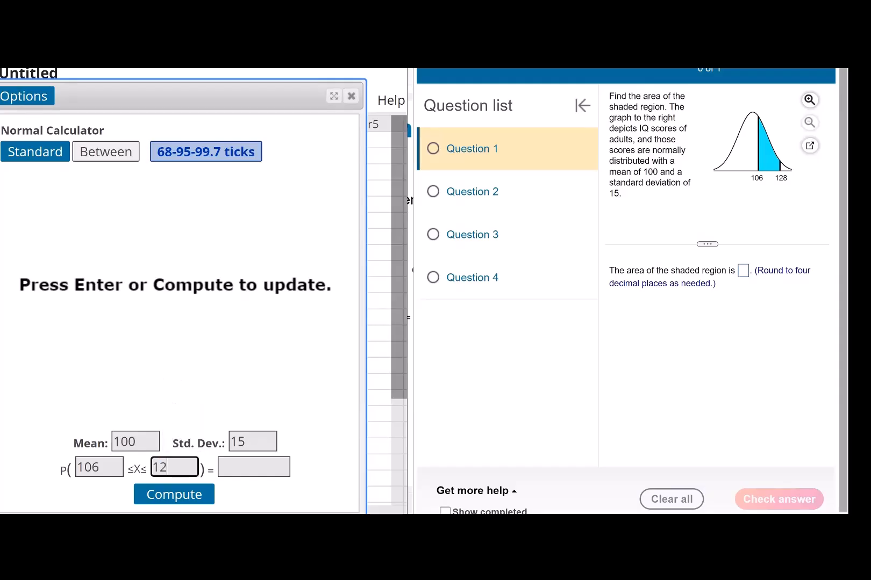
text(8)
click(192, 497)
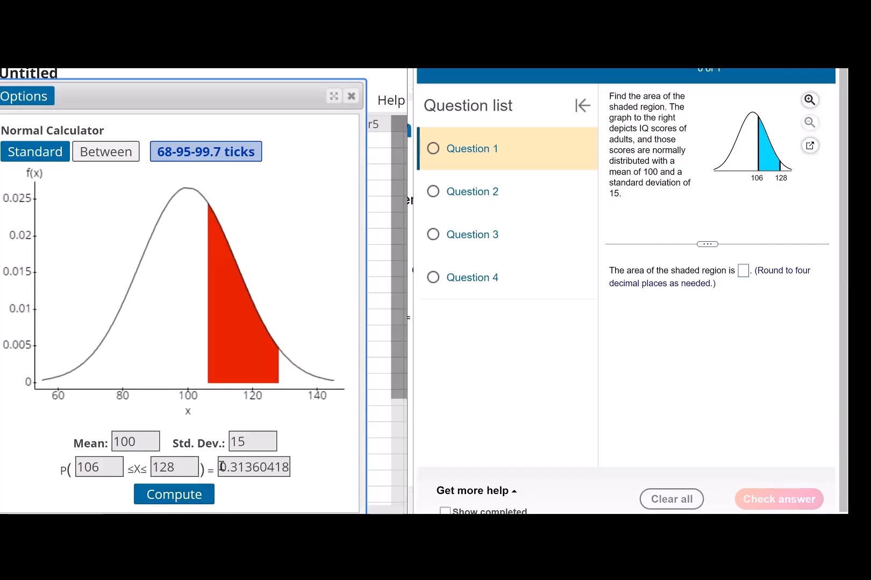
Copy the first four decimals of the computed probability, 0.3136, into Question 1's answer, check it, and advance to the next question
drag(221, 467, 246, 468)
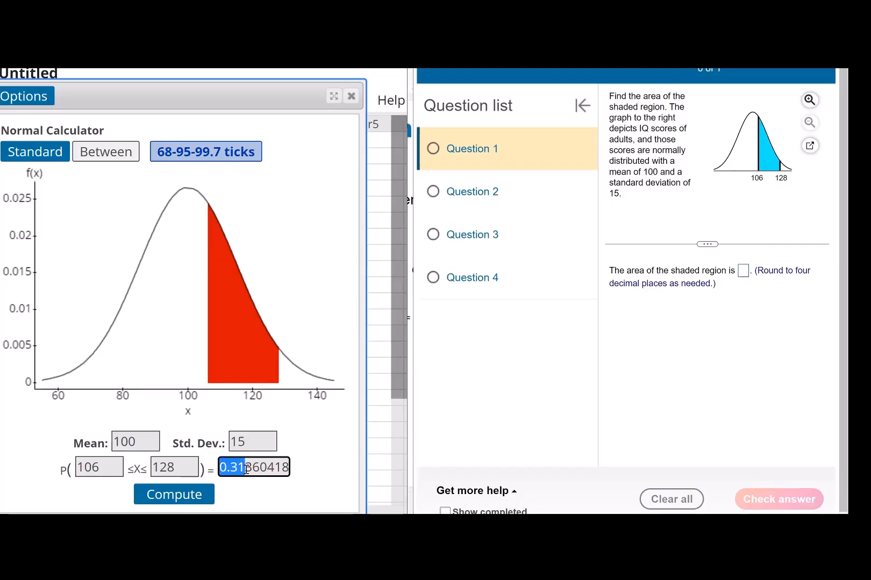
drag(253, 470, 260, 469)
key(ctrl+c)
click(743, 271)
key(ctrl+v)
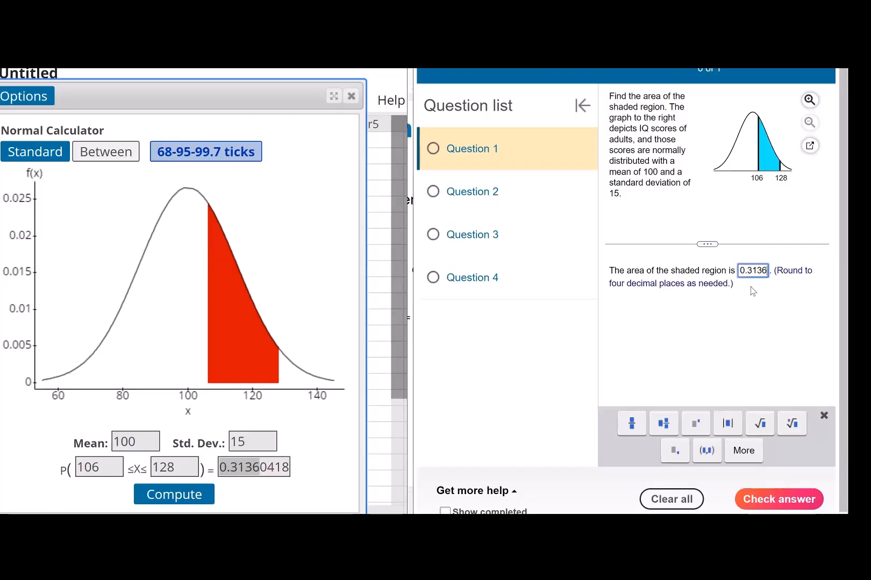
click(799, 491)
click(632, 294)
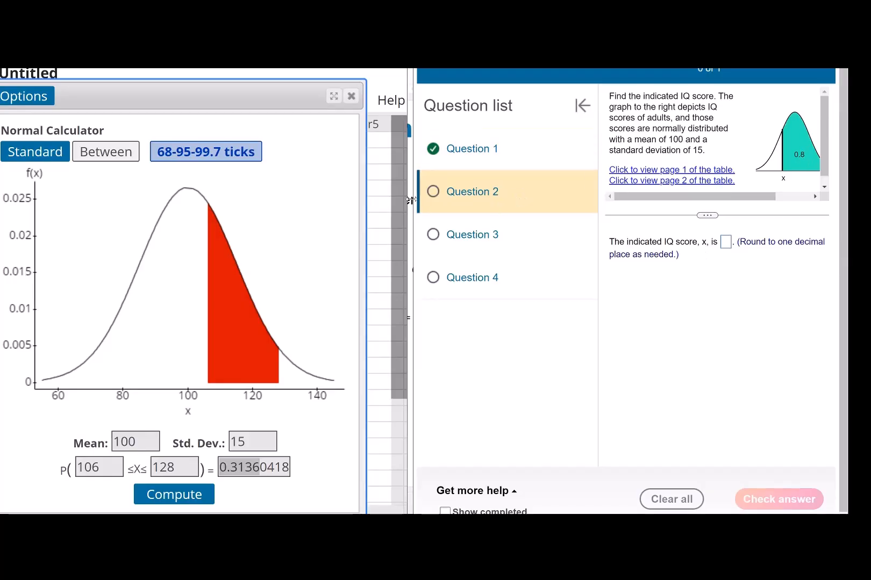
Return the calculator to Standard mode and compute the X value for a P(X ≥ x) probability of 0.8
drag(411, 200, 397, 200)
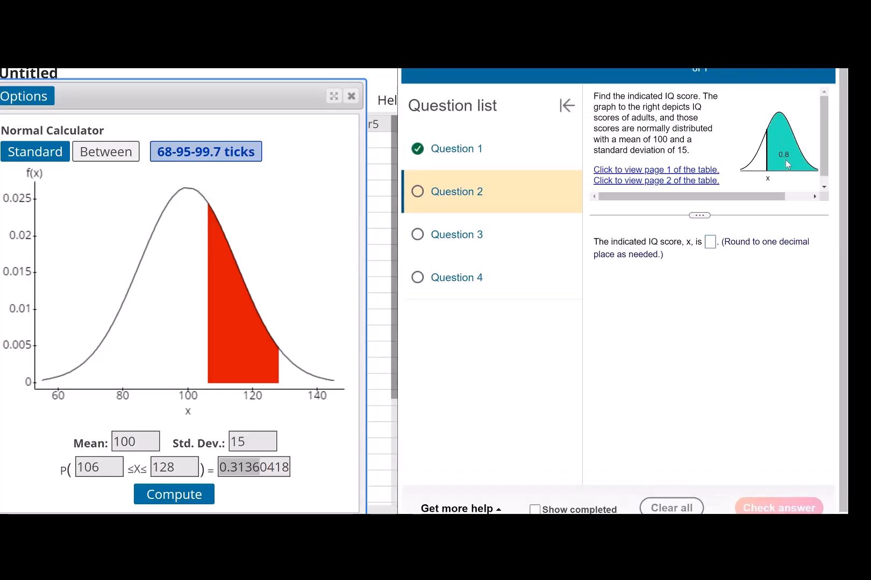
click(21, 154)
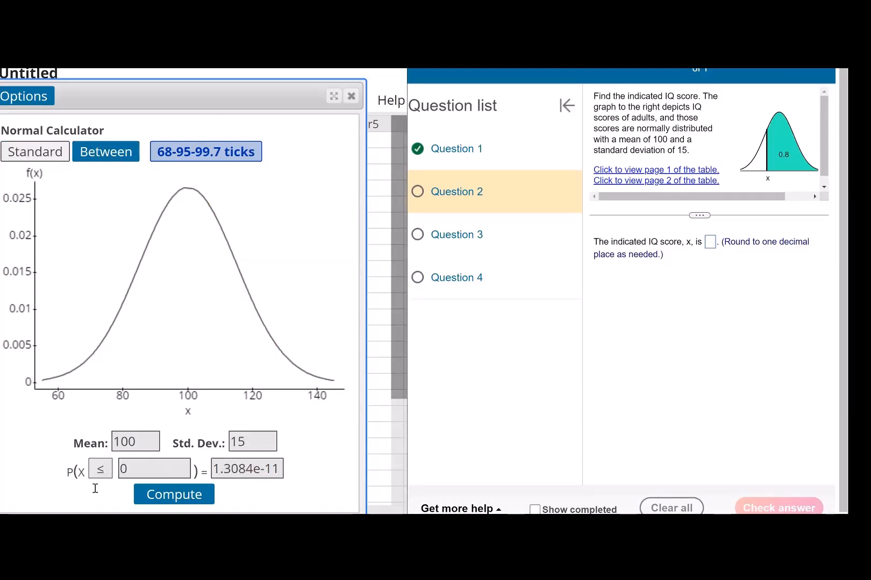
click(100, 470)
click(100, 508)
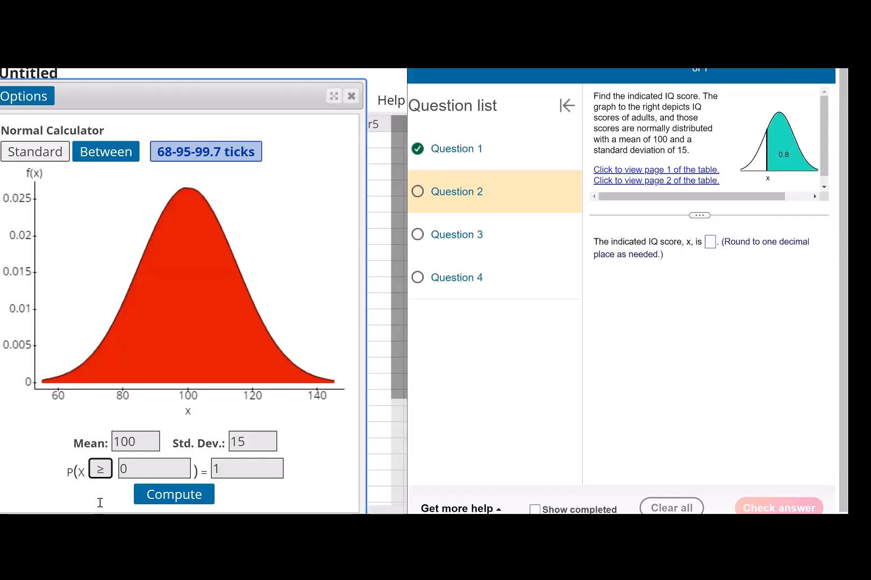
drag(232, 472, 163, 465)
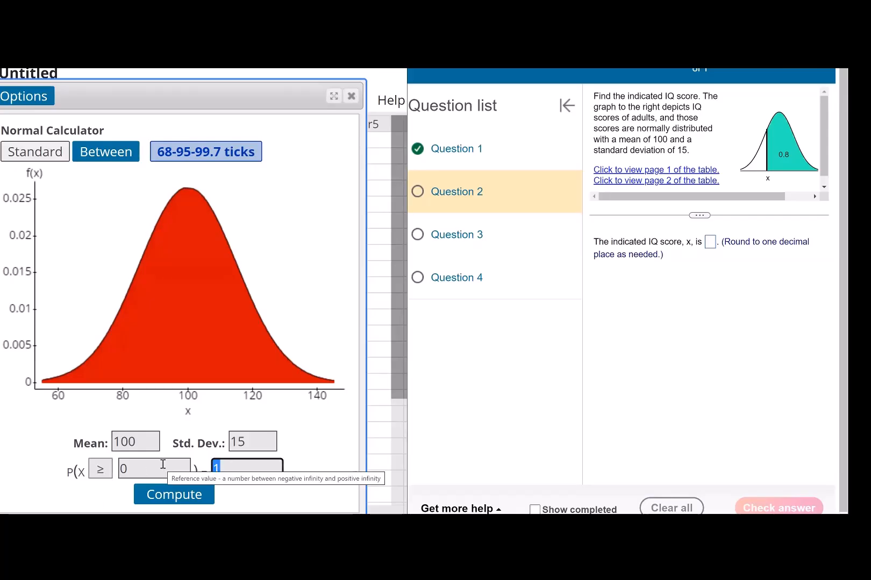
text(0.8)
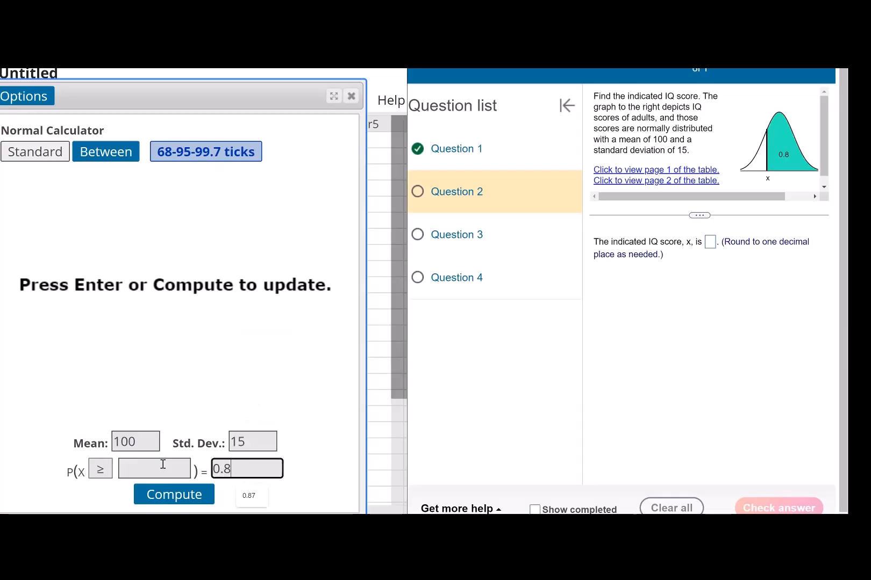
click(162, 498)
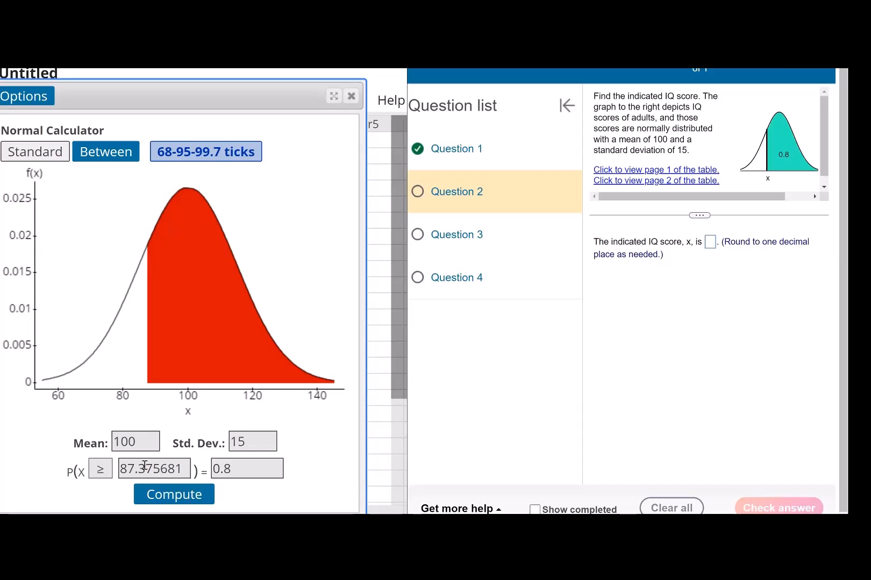
Answer Question 2 with the rounded IQ score 87.4, check it, and advance to the next question
drag(146, 469, 107, 473)
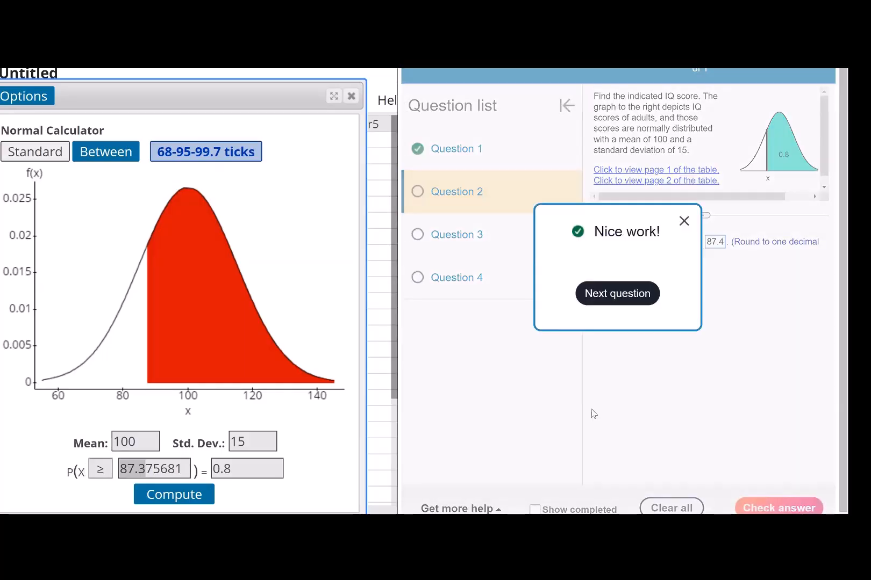
click(627, 301)
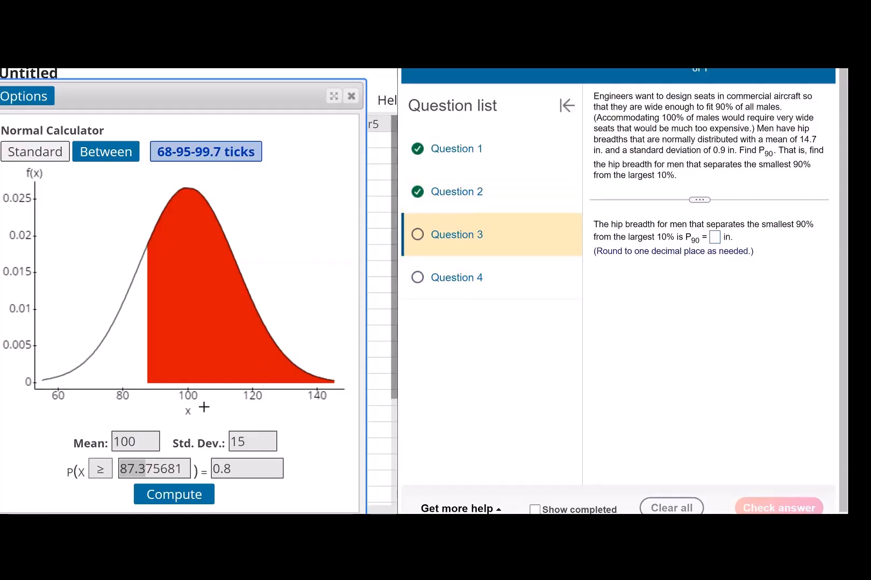
Set the calculator's mean to 14.7 and standard deviation to 0.9 for the hip breadth distribution
drag(139, 444, 99, 442)
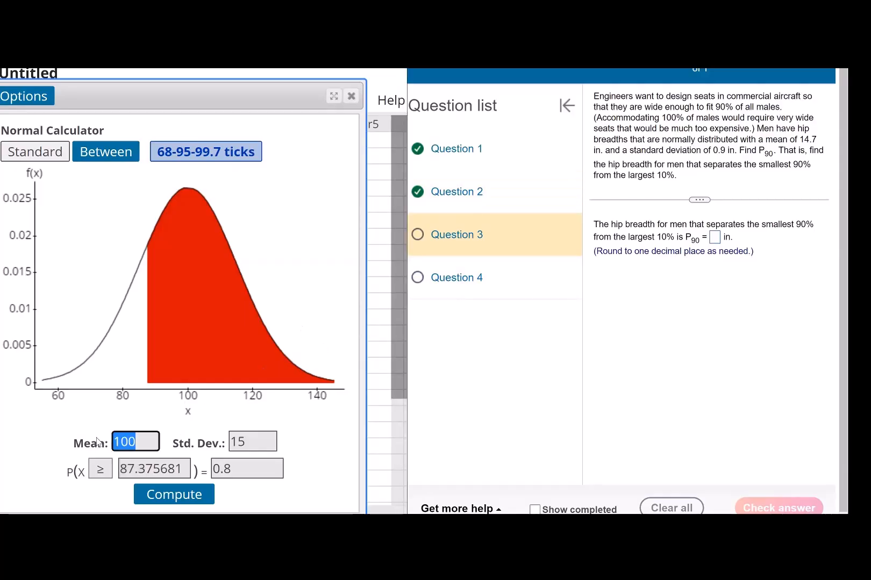
text(14)
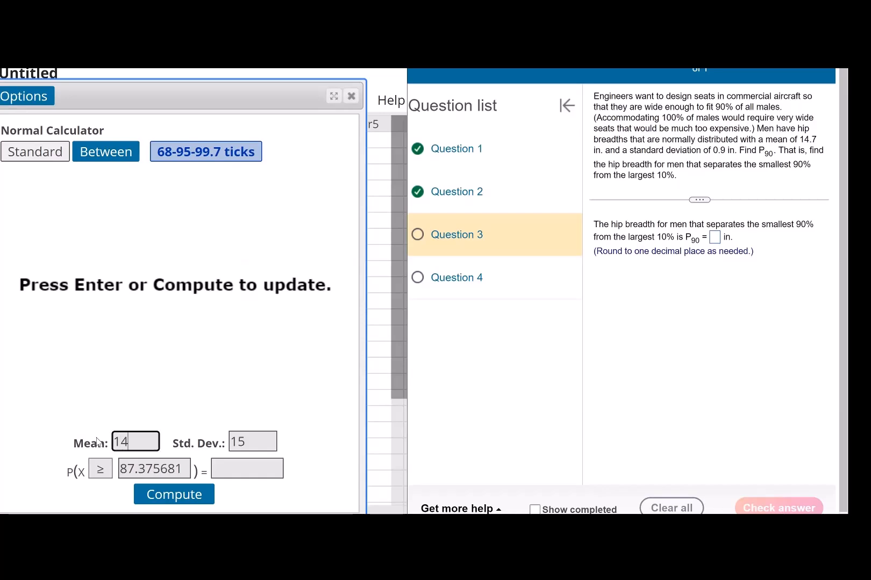
text(.7)
key(Tab)
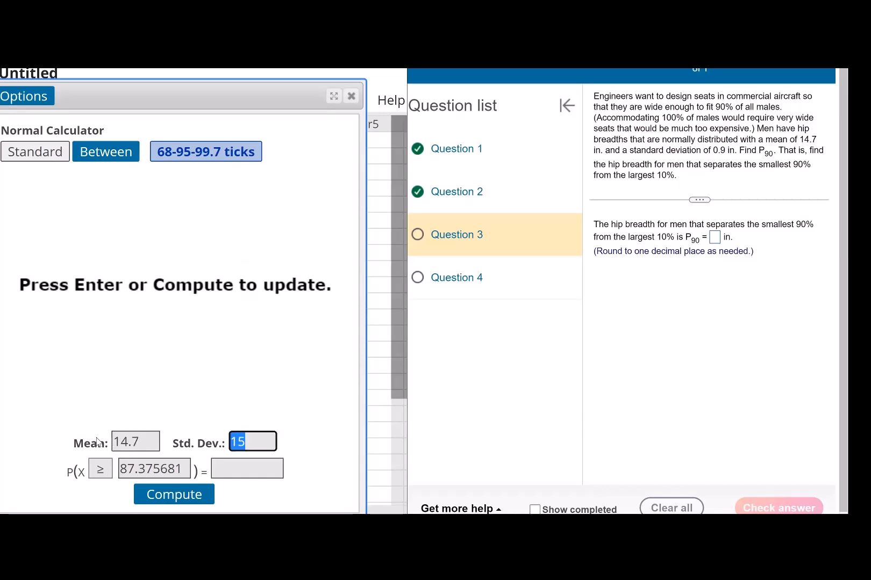
text(0.9)
Compute the hip breadth for a P(X ≤ x) probability of .9
drag(228, 470, 206, 472)
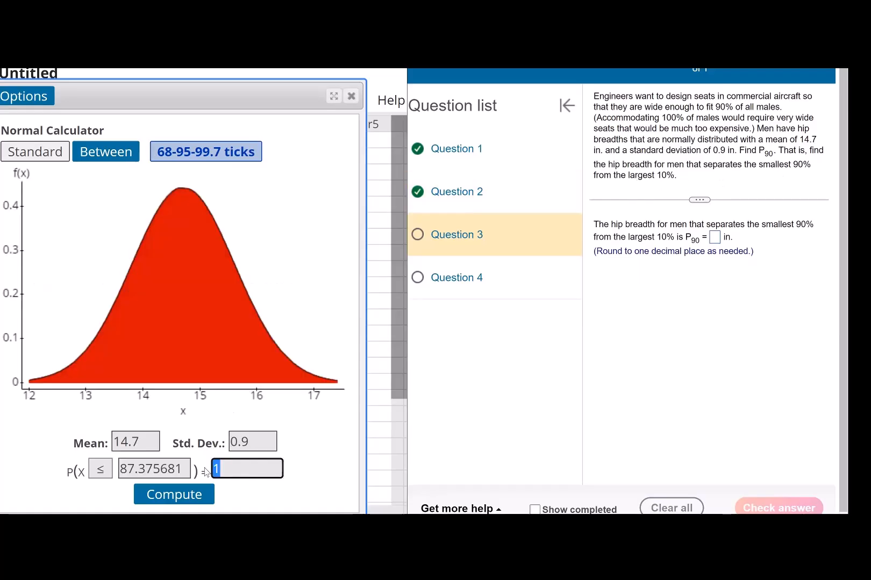
text(.9)
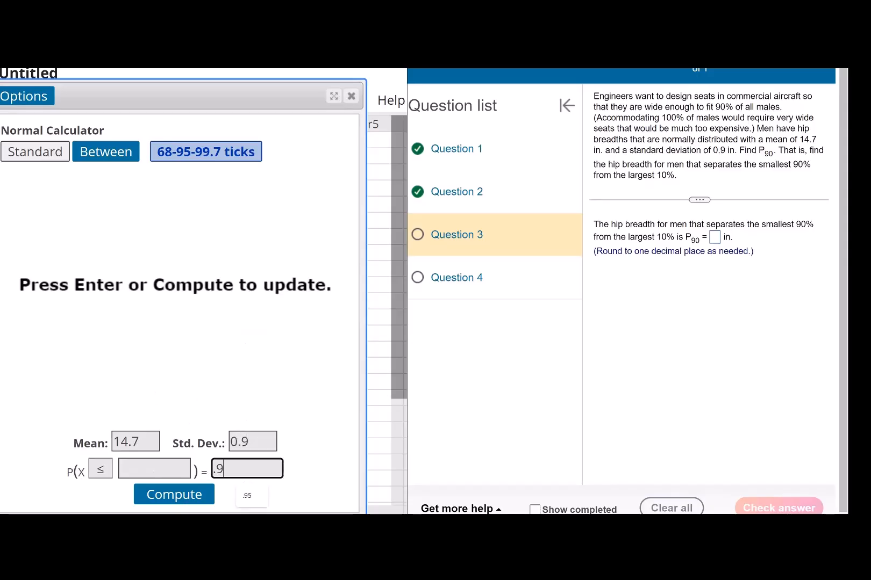
click(190, 504)
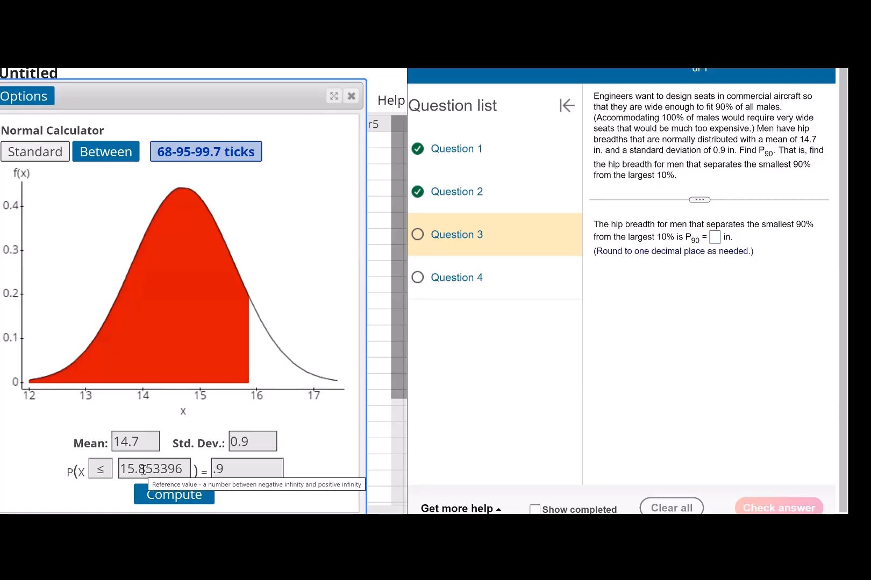
Enter the rounded hip breadth 15.9 as the P90 answer in Question 3
drag(145, 469, 92, 470)
click(715, 237)
text(15.9)
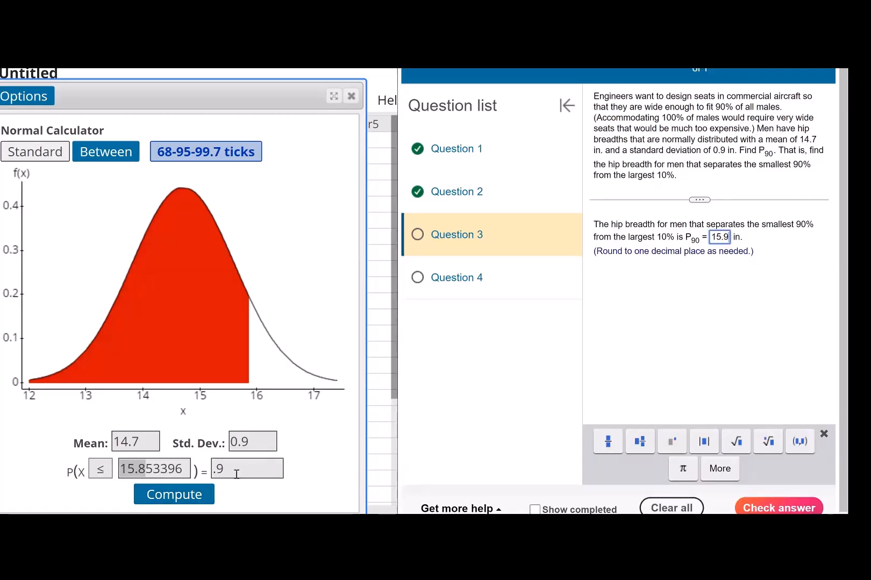
Switch the calculator's inequality to ≥ and recompute to examine the upper tail beyond the P90 hip breadth
click(100, 469)
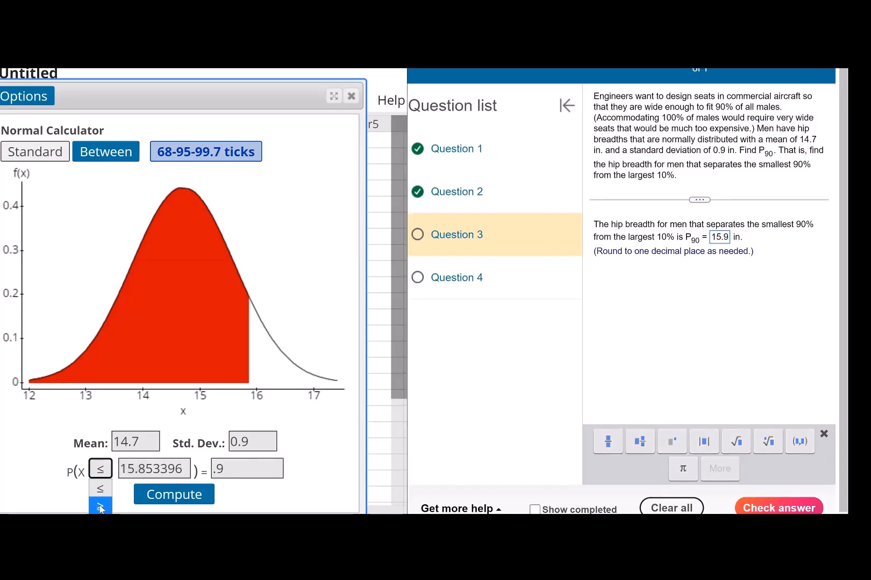
click(100, 508)
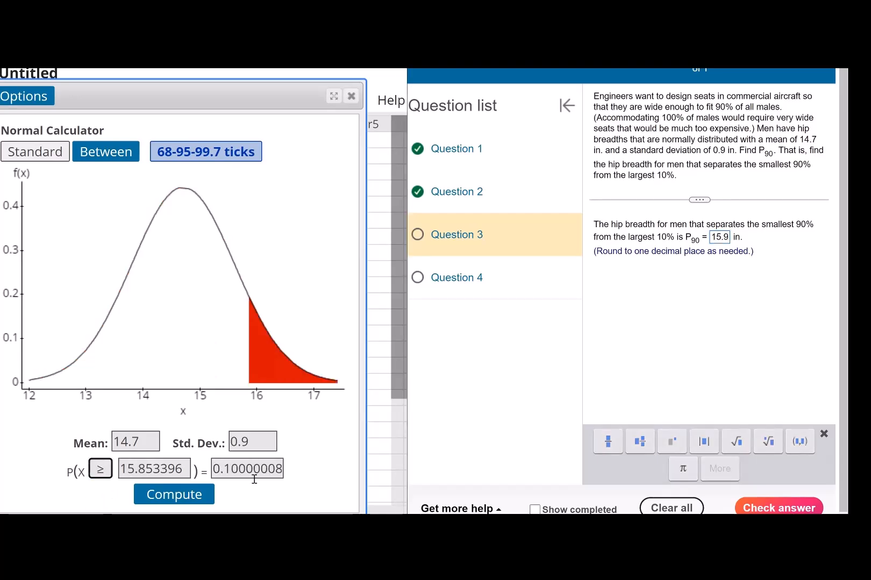
key(BackSpace)
click(152, 495)
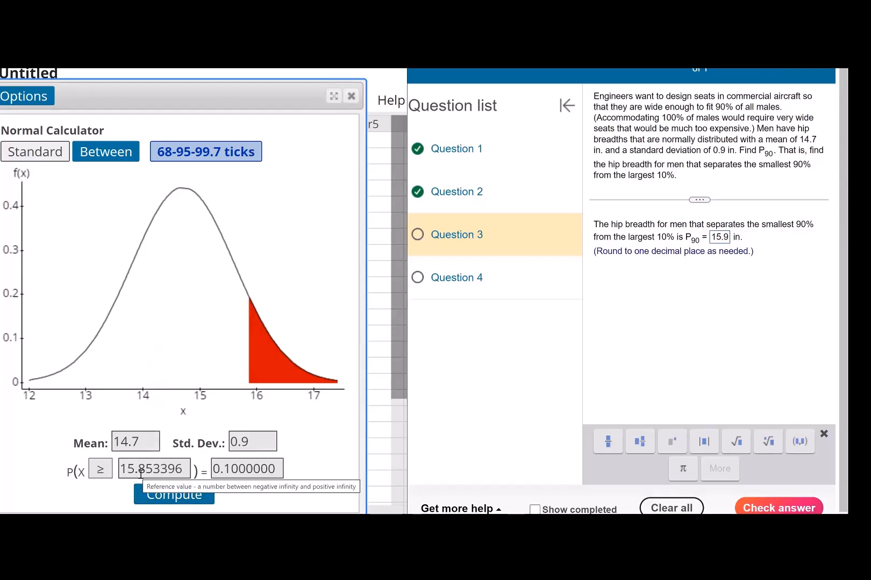
Check the Question 3 answer and continue to Question 4
click(776, 501)
click(623, 301)
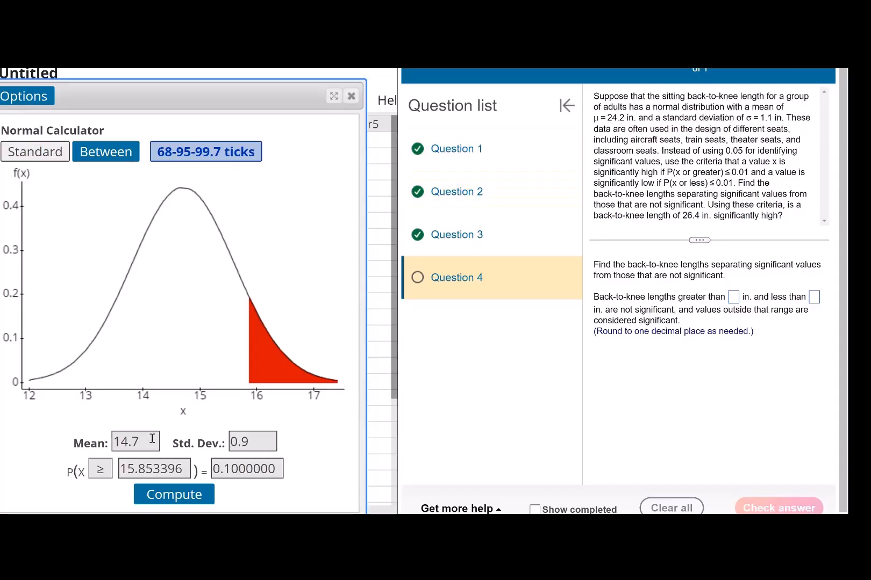
Set the calculator's mean to 24.2 and standard deviation to 1.1 for the back-to-knee length distribution
drag(144, 443, 79, 429)
text(24.2)
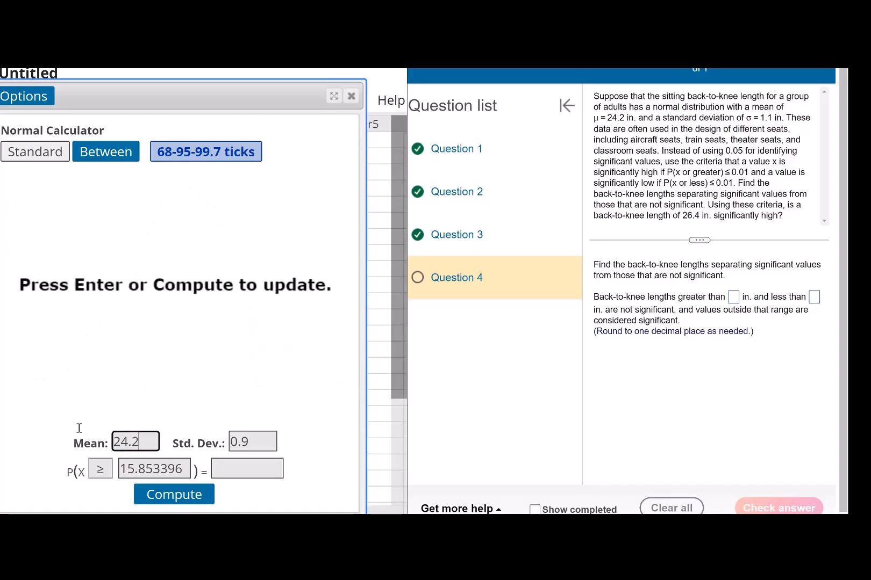
key(Tab)
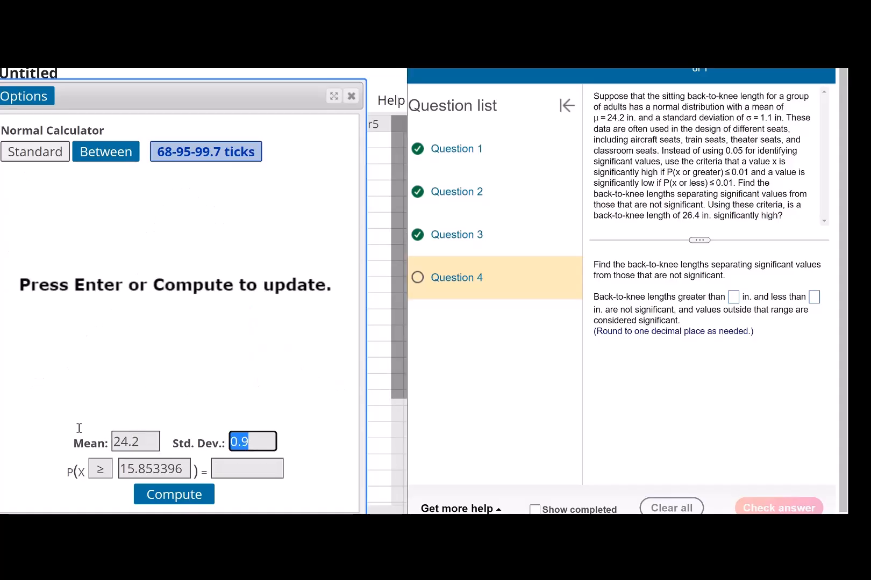
text(1.1)
Compute the back-to-knee length for a P(X ≥ x) probability of 0.01
click(234, 467)
text(0.)
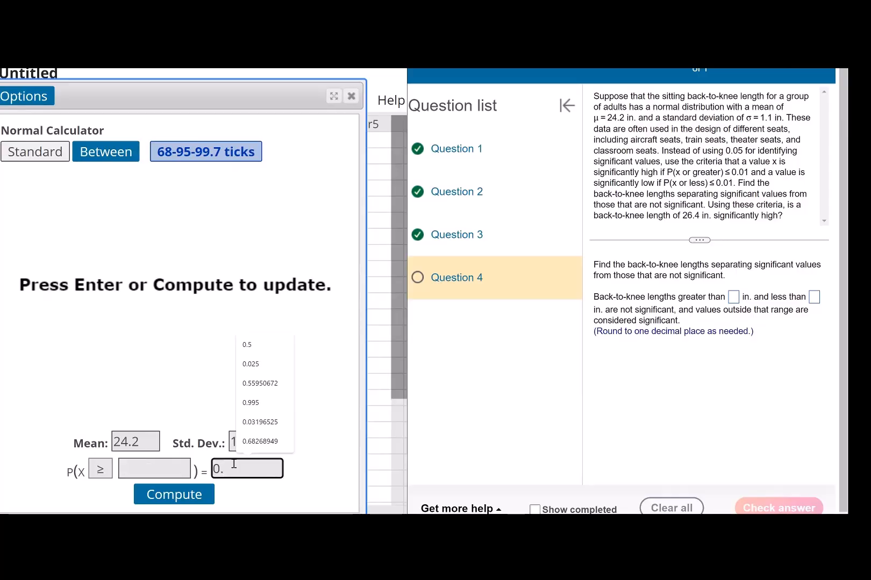
text(01)
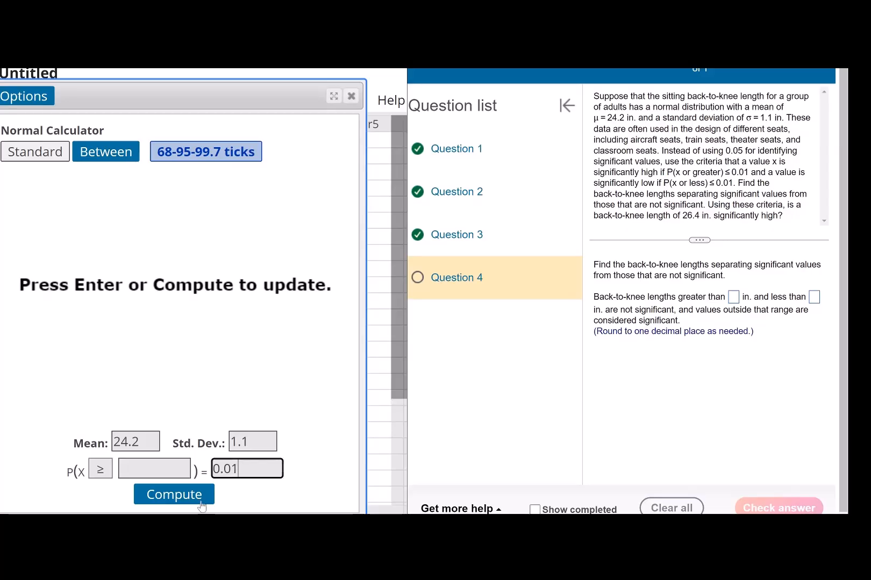
click(196, 498)
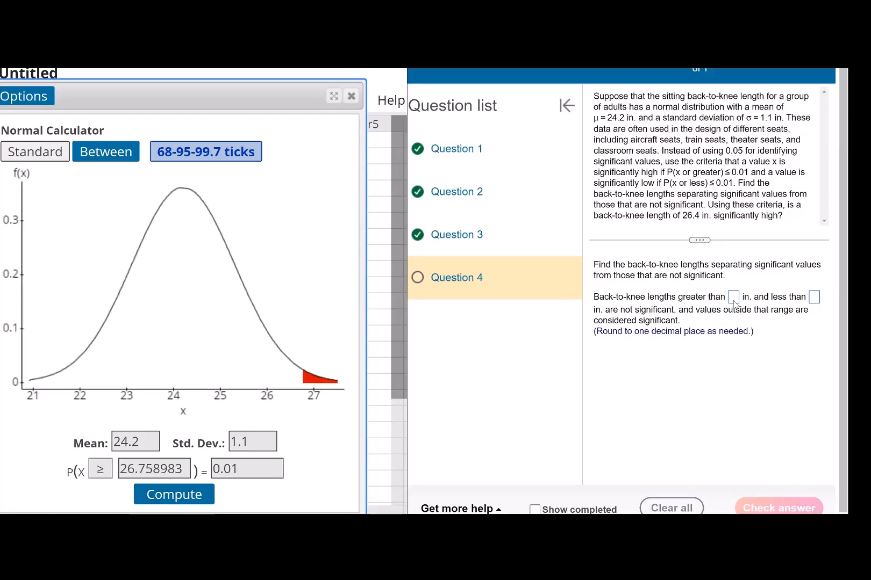
Enter 26.8 in. as the upper back-to-knee length limit in Question 4
click(814, 298)
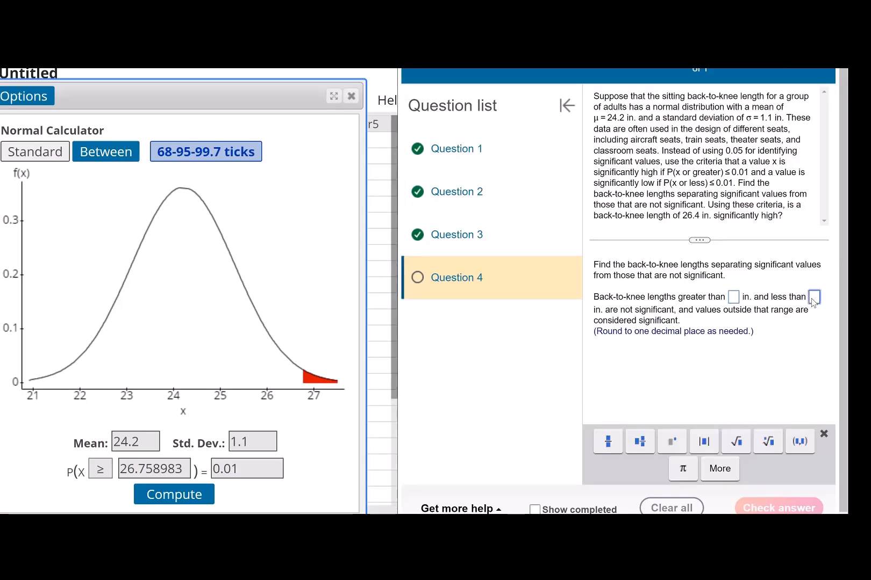
text(26.)
text(8)
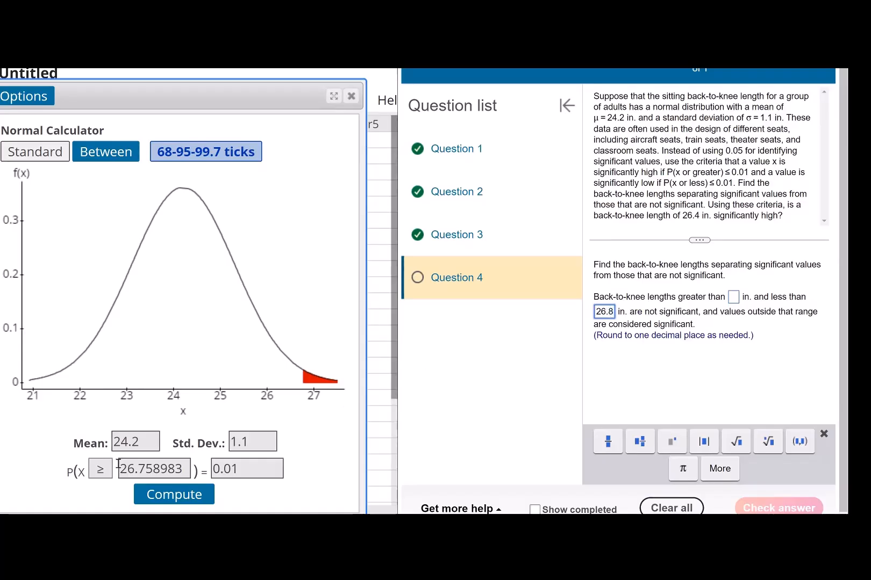
Switch the calculator's inequality to ≤ and compute the back-to-knee length for a lower-tail probability of 0.01
click(101, 471)
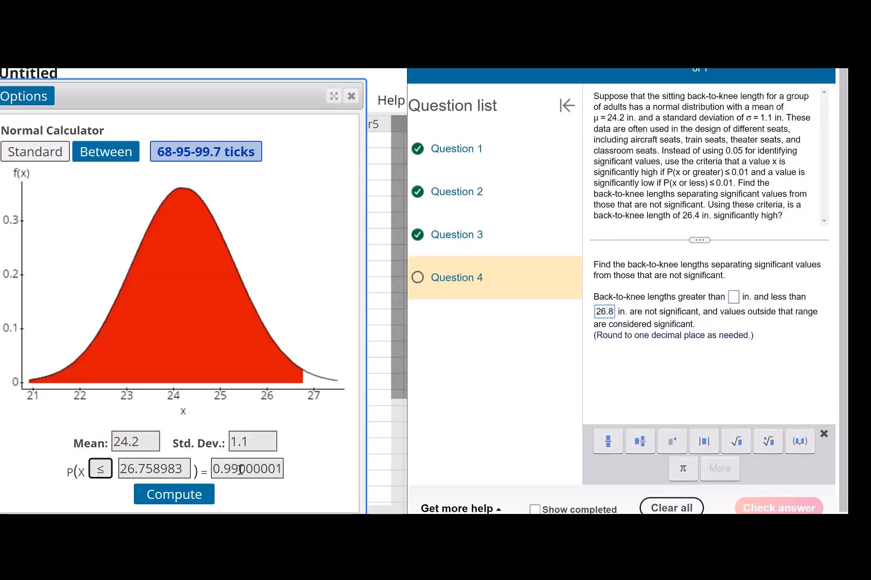
triple_click(215, 470)
text(0.01)
click(195, 497)
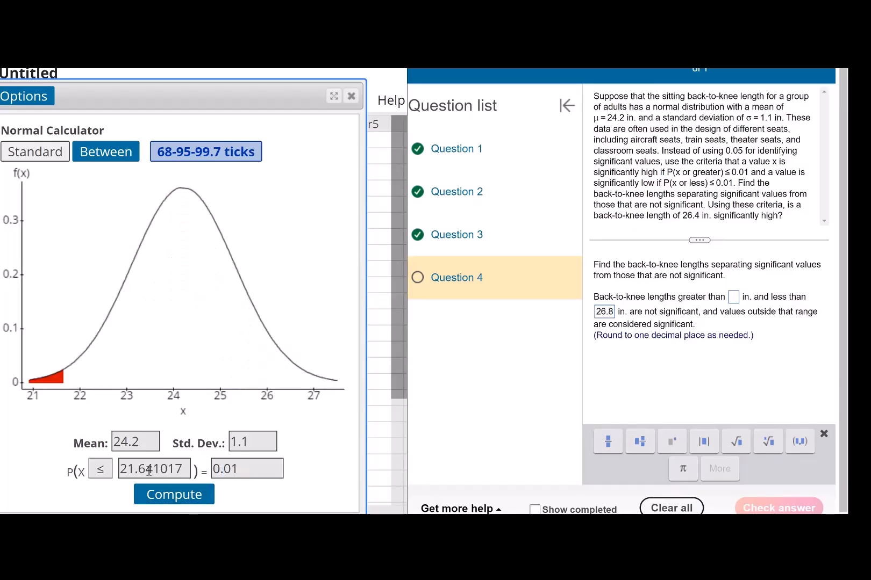
Enter the computed lower back-to-knee length limit, rounded to 21.6 in., in Question 4
drag(147, 469, 109, 455)
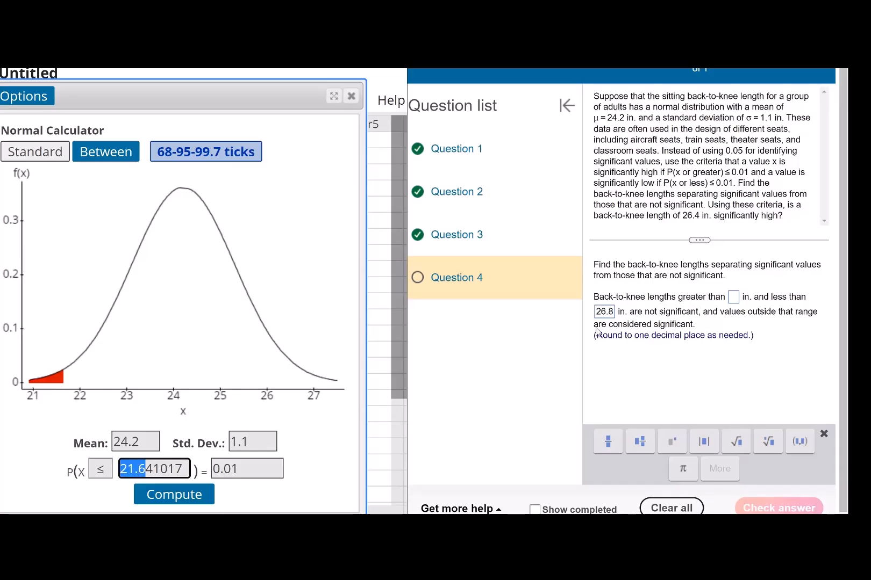
click(735, 297)
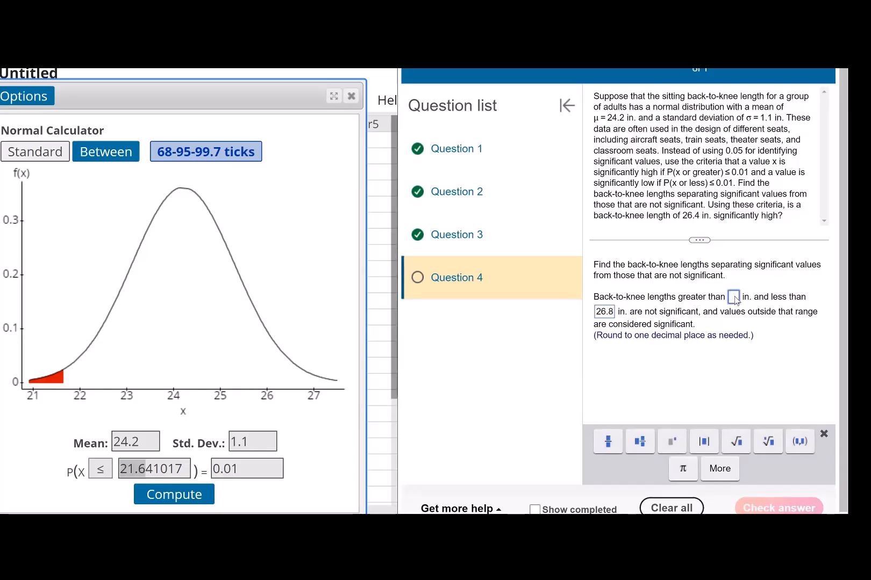
text(21.6)
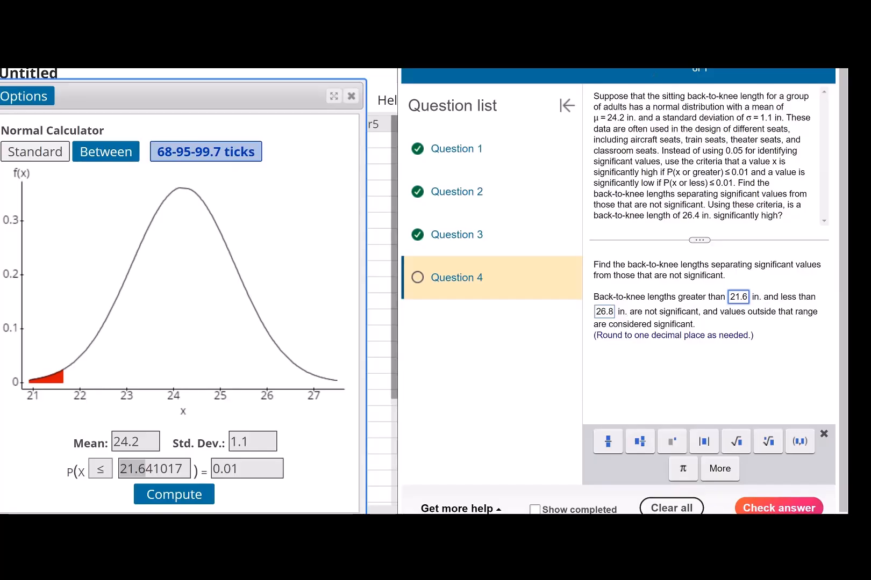
Highlight the non-significant middle region under the normal curve in yellow
click(291, 305)
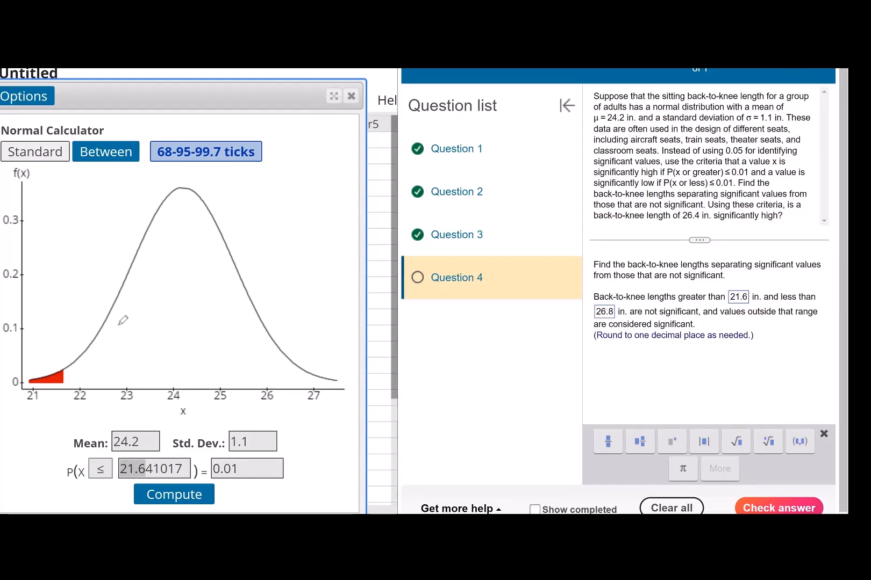
mouse_move(69, 369)
mouse_down()
mouse_move(268, 335)
mouse_move(79, 384)
mouse_up()
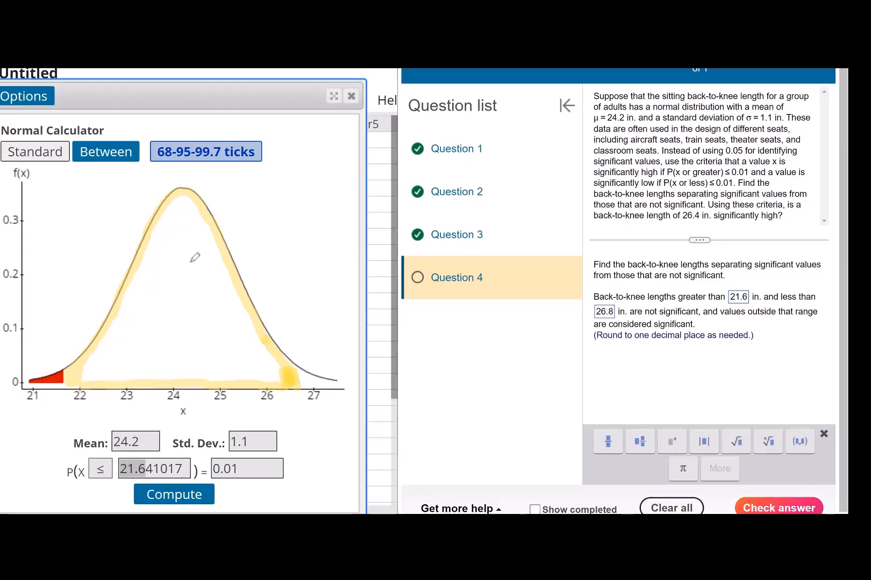
mouse_move(261, 379)
mouse_down()
mouse_move(236, 383)
mouse_move(262, 378)
mouse_up()
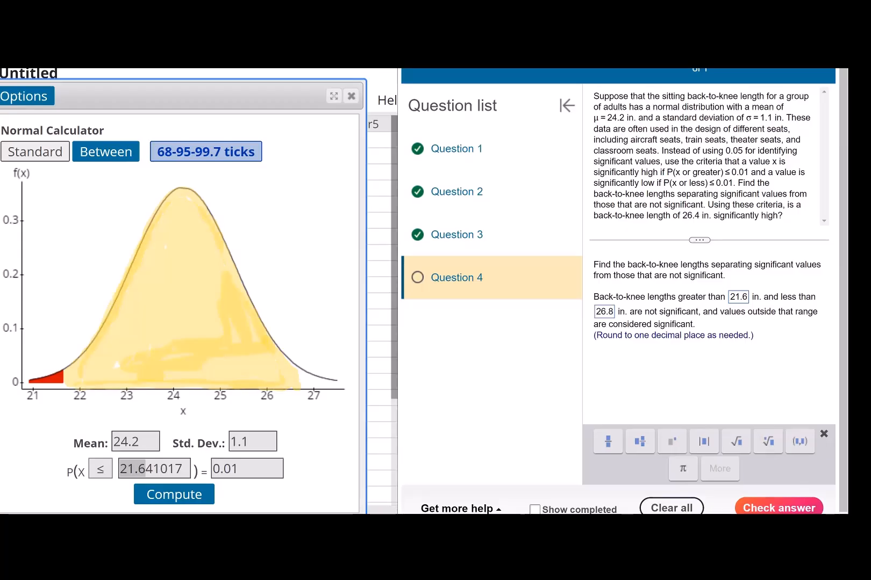
Shade the upper tail of the curve in red and label both tails 0.01 with arrows
mouse_move(300, 372)
mouse_down()
mouse_move(300, 384)
mouse_move(296, 371)
mouse_up()
drag(301, 376, 339, 384)
drag(47, 346, 47, 375)
drag(48, 374, 52, 366)
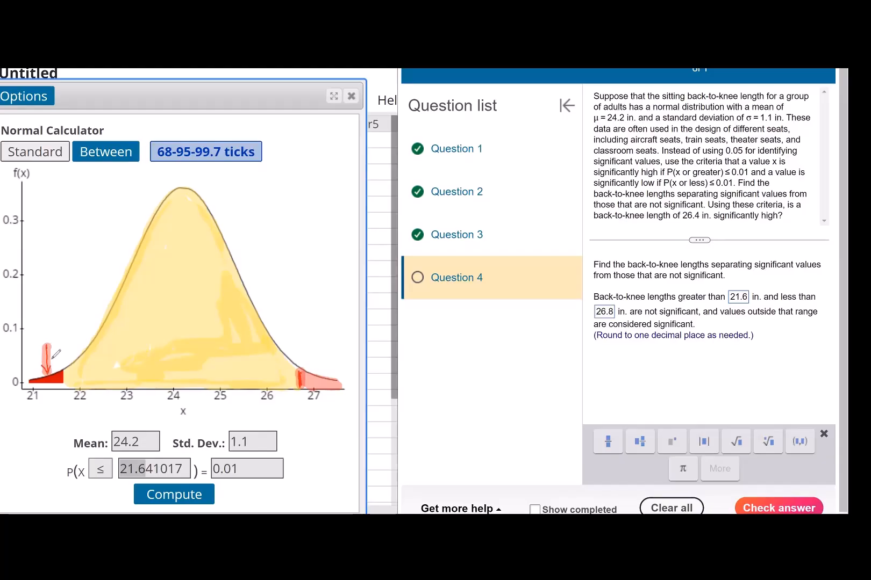
mouse_move(49, 320)
mouse_down()
mouse_move(56, 325)
mouse_move(73, 306)
mouse_up()
drag(321, 350, 322, 363)
drag(310, 329, 325, 319)
click(320, 331)
drag(333, 307, 331, 313)
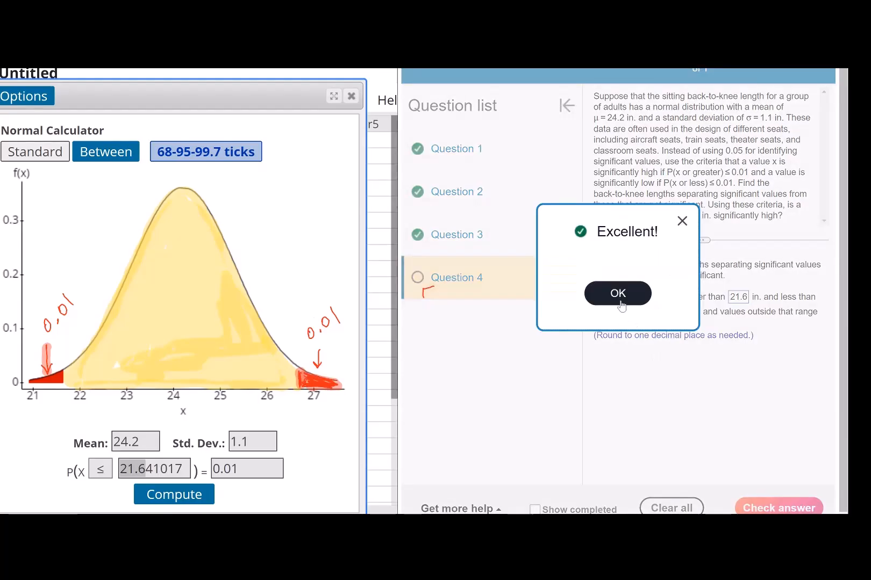
Dismiss the feedback and answer that 26.4 in. "is not" significantly high because it is "inside" the non-significant range
click(621, 305)
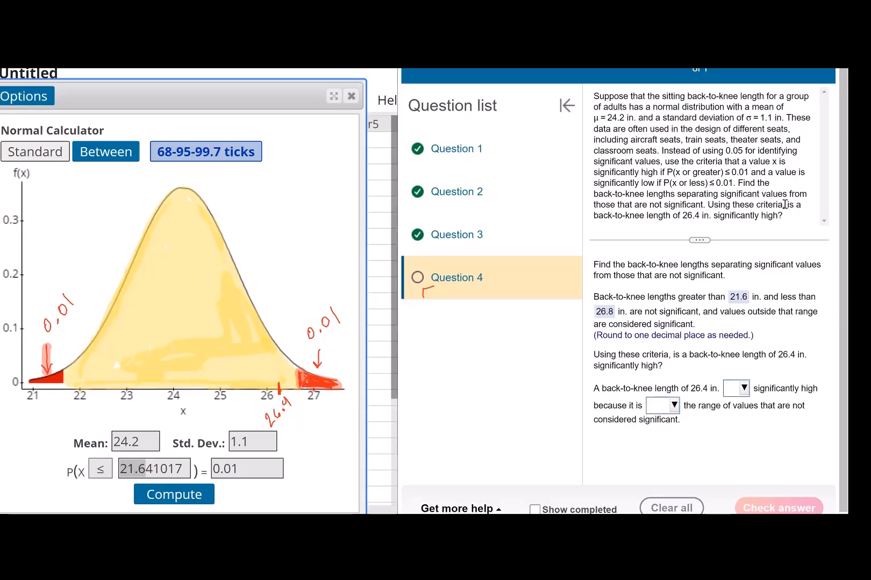
click(740, 387)
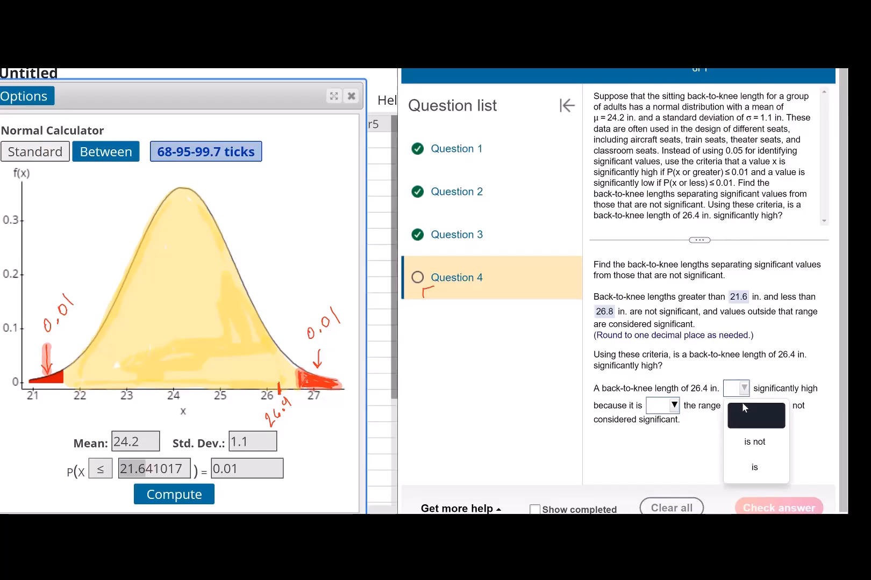
click(739, 450)
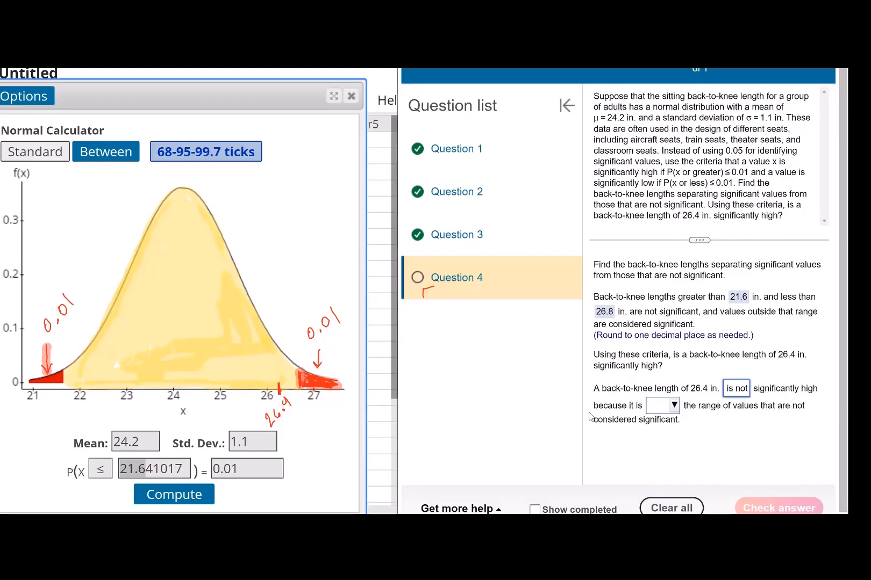
click(671, 406)
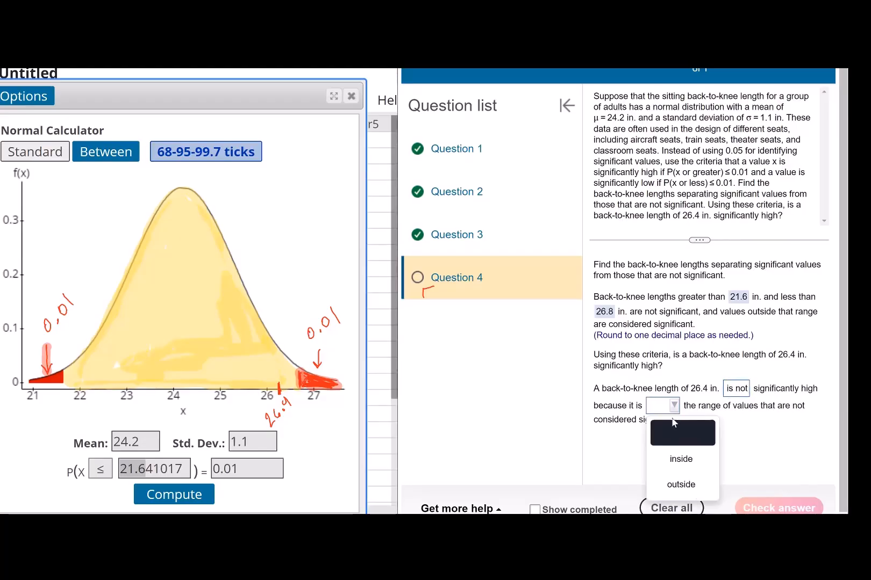
click(677, 460)
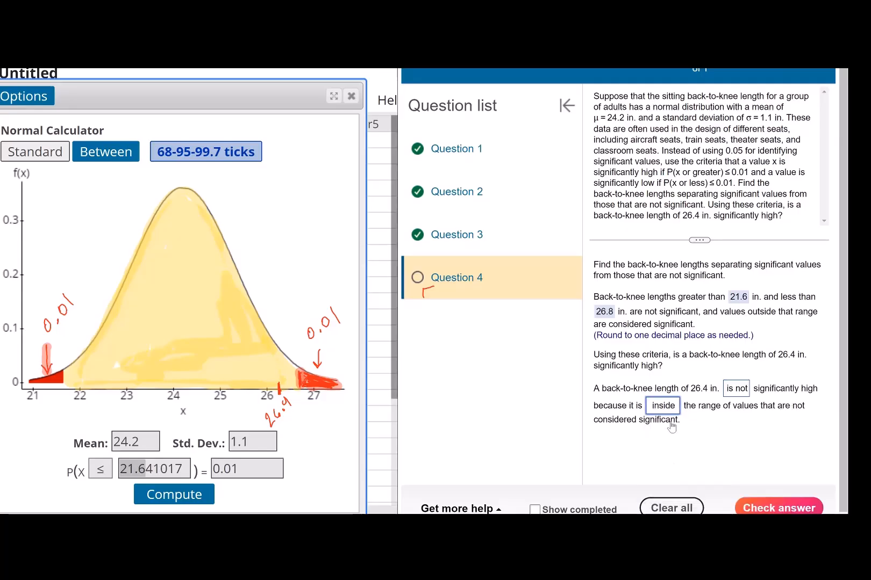
Write SIGNIF above both tails of the curve and check the final part of Question 4
click(294, 299)
mouse_move(295, 305)
mouse_down()
mouse_move(288, 318)
mouse_move(301, 306)
mouse_up()
mouse_move(309, 300)
mouse_down()
mouse_move(307, 310)
mouse_move(323, 292)
mouse_up()
click(325, 289)
mouse_move(324, 279)
mouse_down()
mouse_move(329, 288)
mouse_move(329, 276)
mouse_up()
drag(327, 282, 332, 280)
click(334, 279)
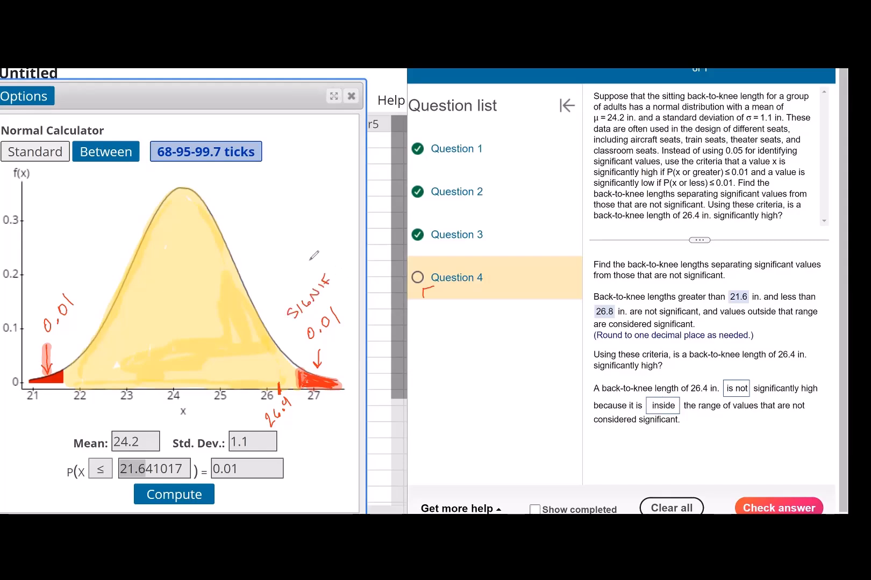
mouse_move(44, 291)
mouse_down()
mouse_move(36, 304)
mouse_move(48, 287)
mouse_up()
mouse_move(57, 278)
mouse_down()
mouse_move(53, 289)
mouse_move(70, 269)
mouse_up()
drag(71, 261, 80, 257)
drag(72, 265, 77, 262)
click(803, 508)
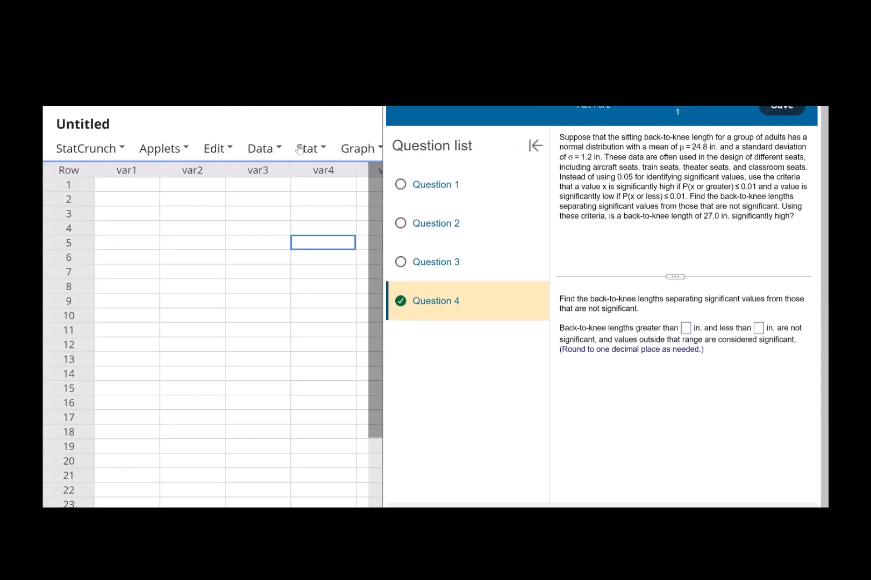
Open the Normal calculator for the new version of Question 4
click(261, 148)
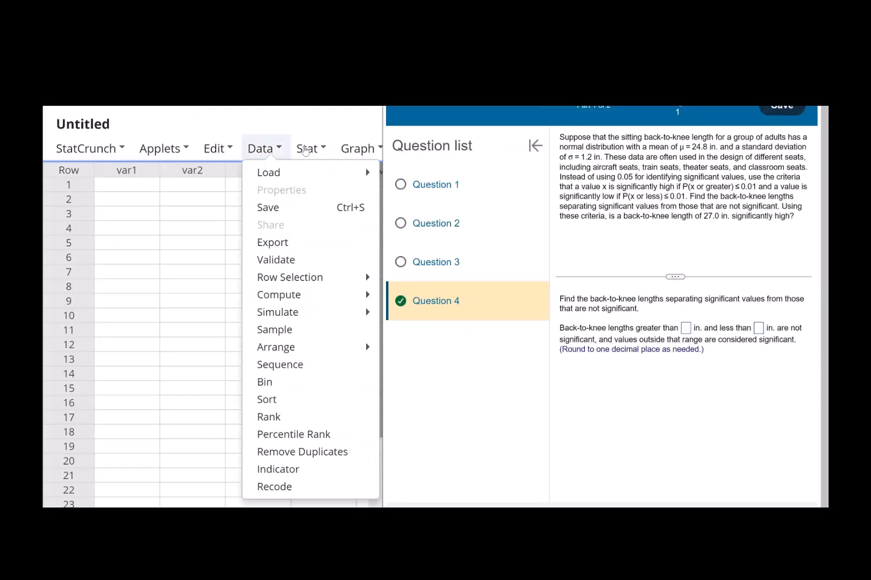
click(307, 149)
mouse_move(304, 173)
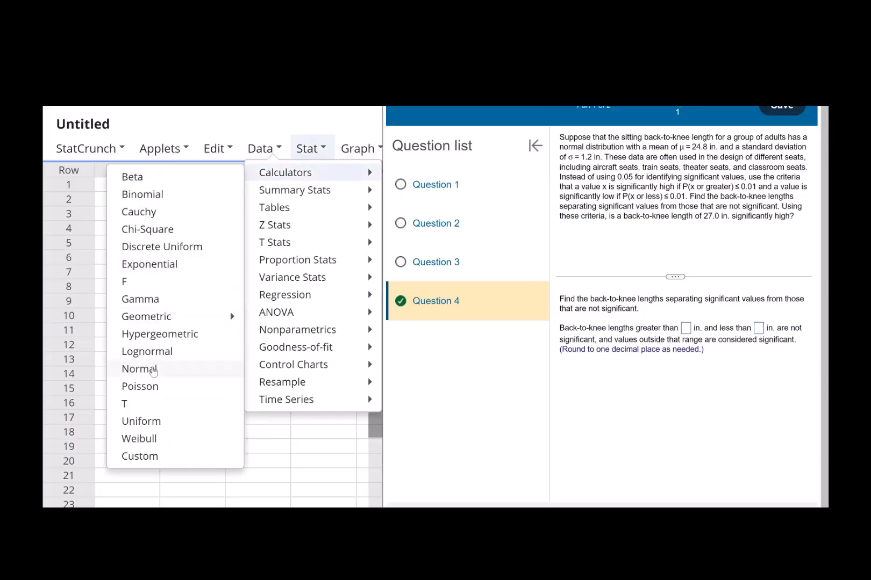
click(153, 371)
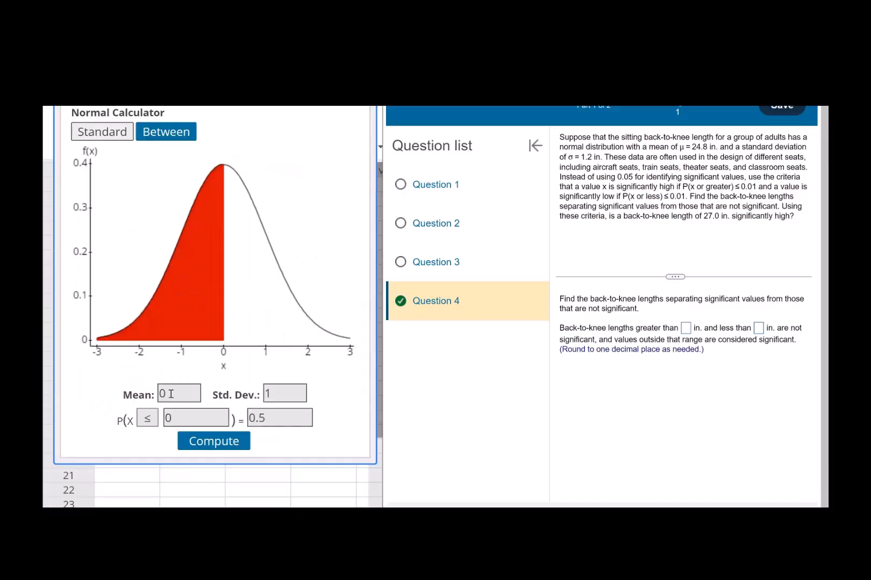
Set the calculator's mean to 24.8 and standard deviation to 1.2
click(141, 397)
text(24.8)
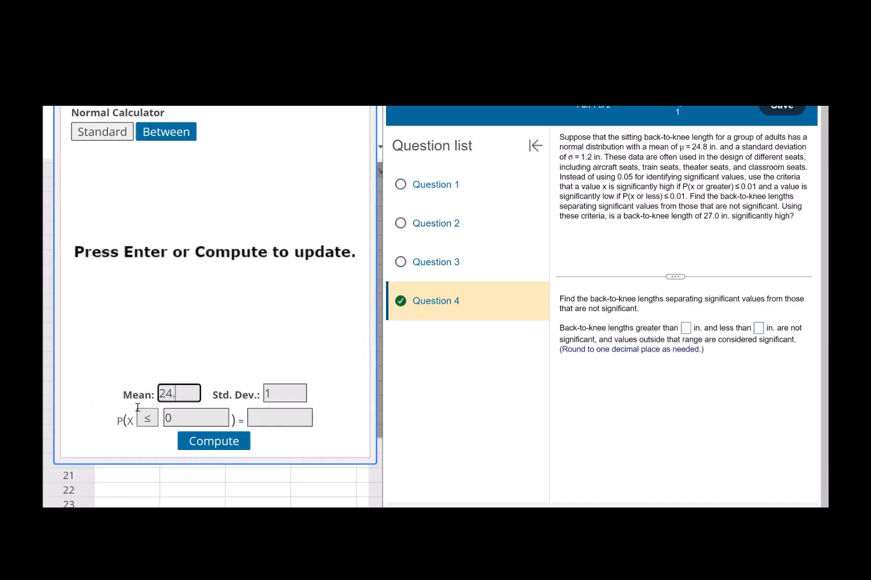
key(Tab)
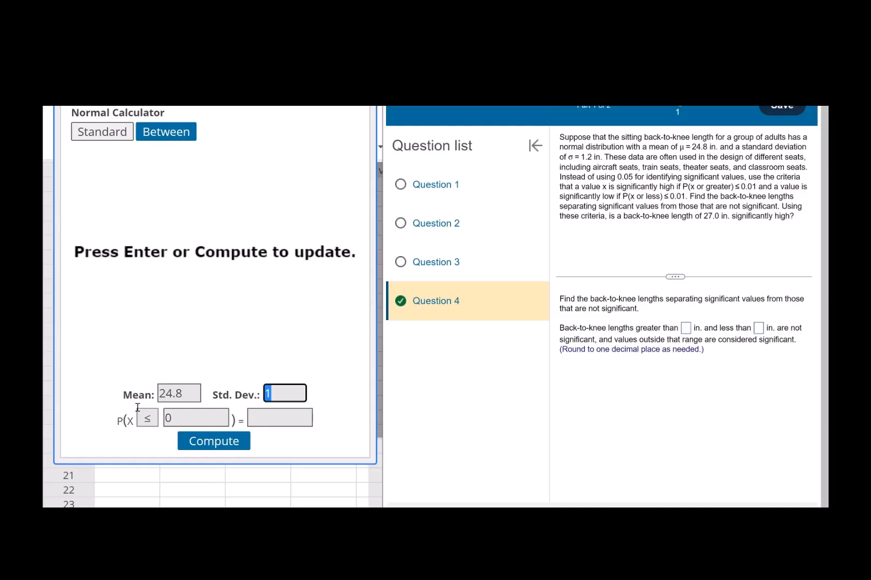
text(1.2)
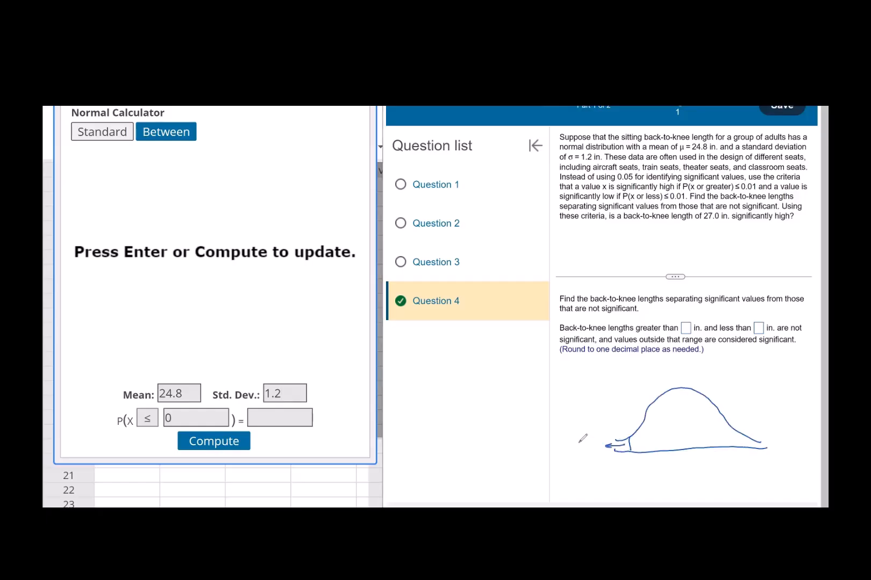
Label both tails of the sketched bell curve 0.01 and bracket the region between them
drag(578, 443, 599, 449)
click(586, 447)
mouse_move(743, 434)
mouse_down()
mouse_move(744, 446)
mouse_move(797, 441)
mouse_up()
click(791, 444)
drag(804, 439, 805, 449)
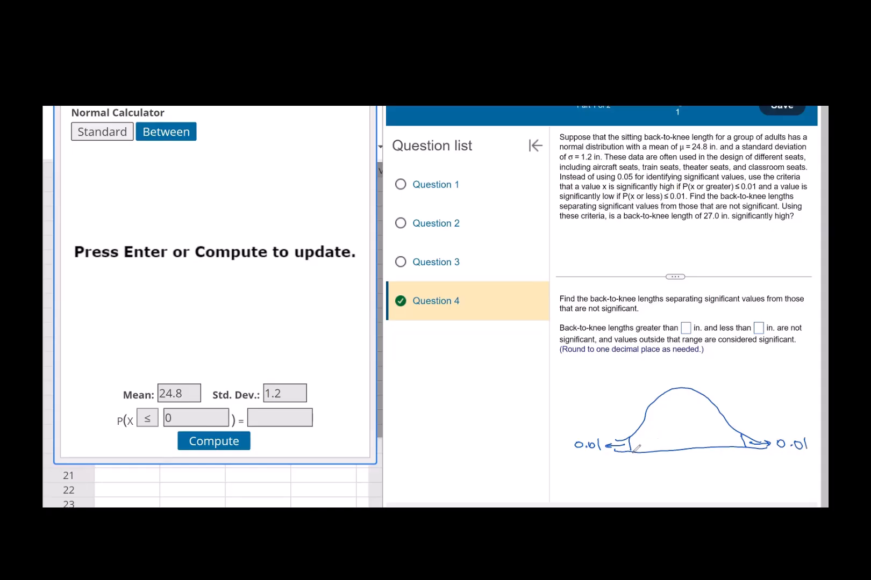
mouse_move(633, 451)
mouse_down()
mouse_move(655, 463)
mouse_move(744, 445)
mouse_up()
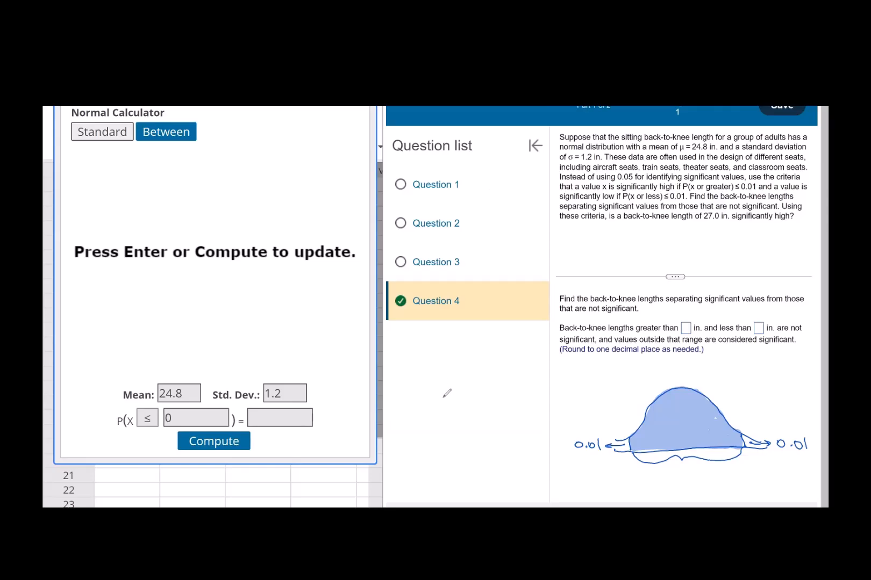
Write out the sum of the two tail areas, 0.01 + 0.01 = 0.02, beside the sketch
mouse_move(440, 400)
mouse_down()
mouse_move(468, 400)
mouse_move(488, 430)
mouse_up()
mouse_move(435, 437)
mouse_down()
mouse_move(490, 430)
mouse_move(452, 443)
mouse_move(499, 447)
mouse_up()
click(462, 449)
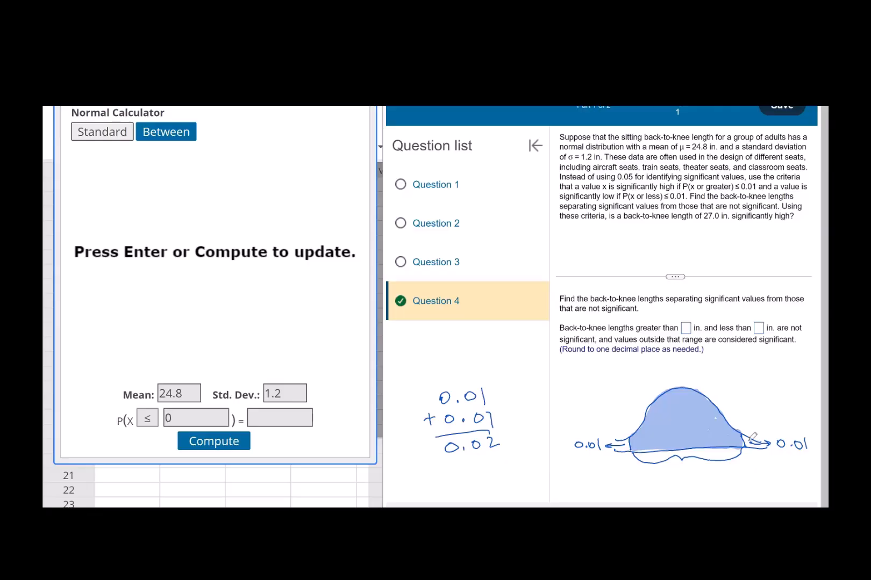
Shade the sketch's tails in red and write the middle-area calculation 1 - 0.02 = 0.98
drag(750, 440, 757, 438)
drag(424, 472, 424, 487)
mouse_move(437, 482)
mouse_down()
mouse_move(514, 482)
mouse_move(534, 473)
mouse_up()
click(477, 481)
drag(526, 480, 536, 479)
drag(547, 470, 580, 475)
click(556, 481)
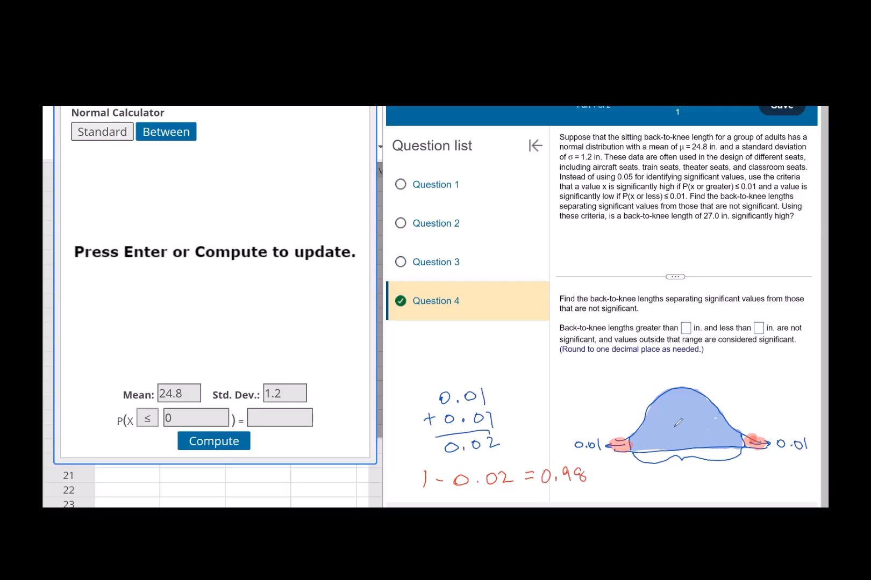
Label the sketch's middle area 0.98 and mark its two boundaries with red vertical lines
mouse_move(670, 423)
mouse_down()
mouse_move(698, 433)
mouse_move(709, 425)
mouse_up()
click(691, 432)
drag(633, 450, 633, 479)
drag(746, 438, 748, 480)
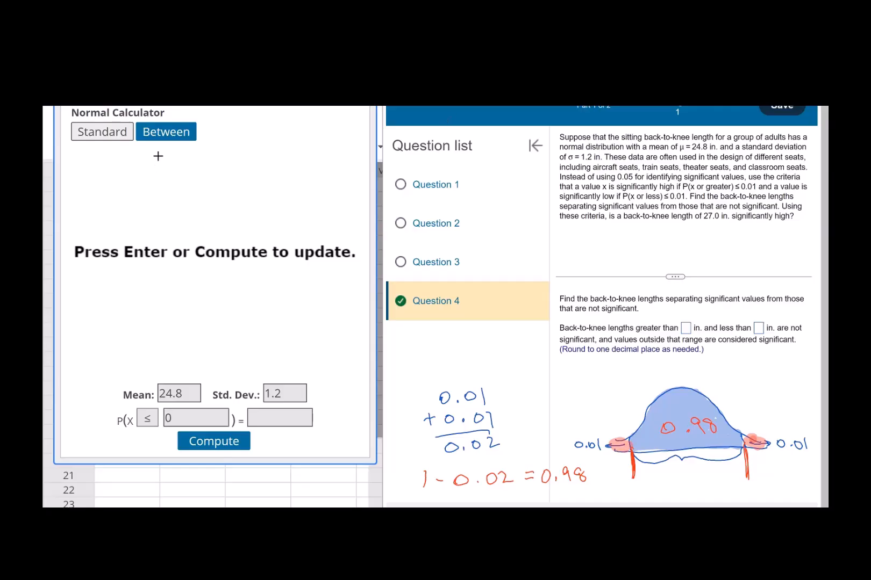
Switch the calculator to Between mode and set the probability to 0.98
click(104, 132)
click(134, 417)
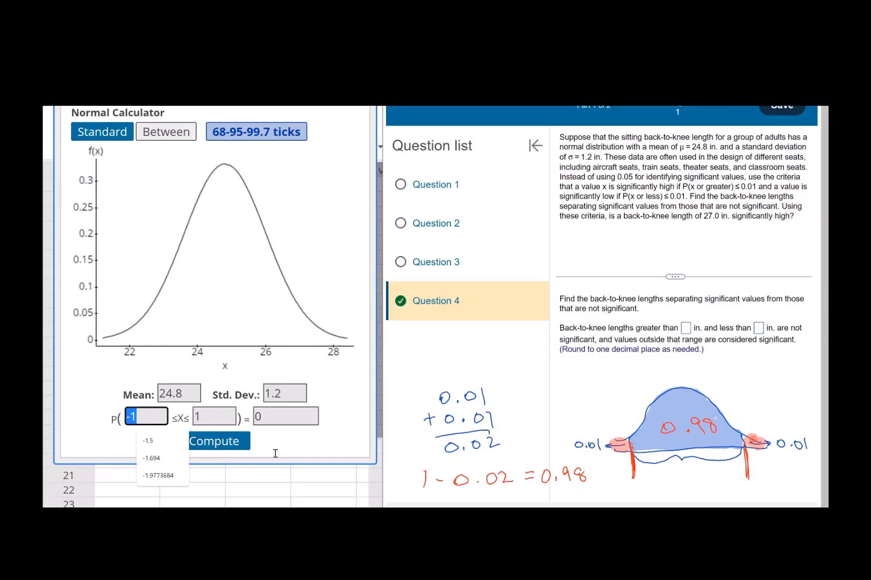
click(282, 417)
drag(281, 416, 231, 414)
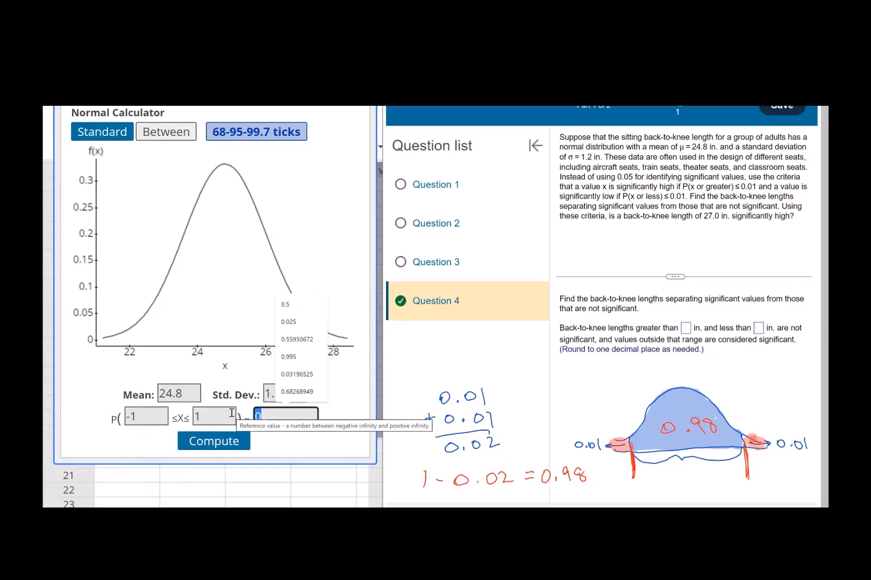
text(0.)
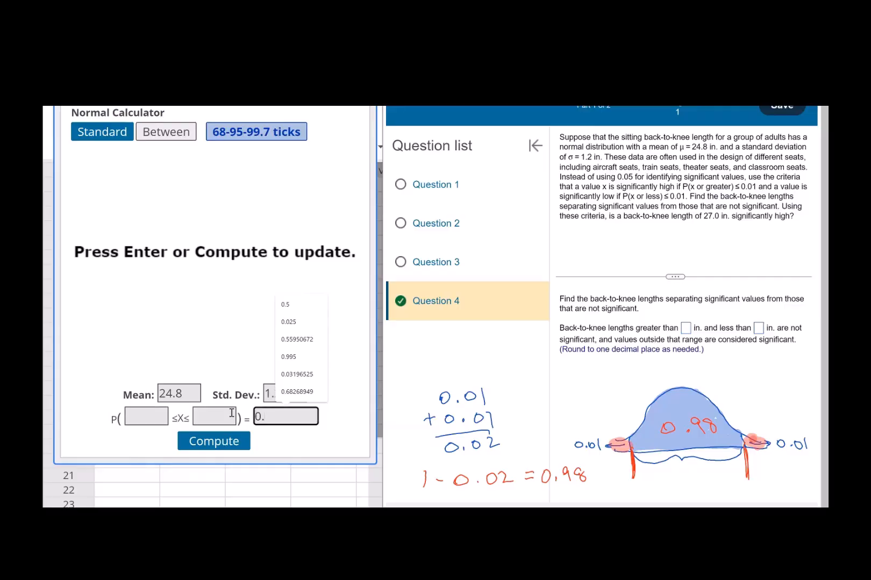
text(98)
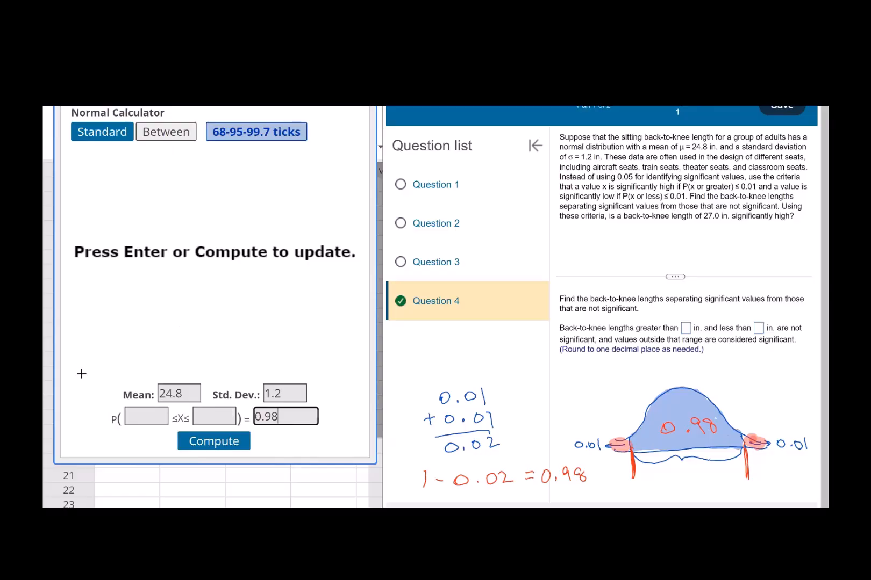
Compute the bounds for the 0.98 middle area and submit 22 and 27.6 in. as Question 4's lower and upper cutoffs
click(203, 451)
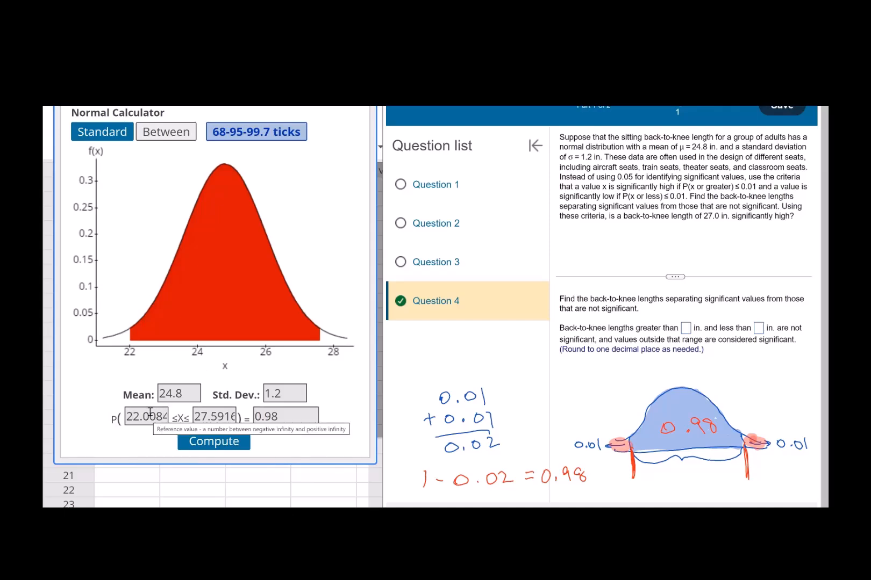
click(686, 329)
text(22)
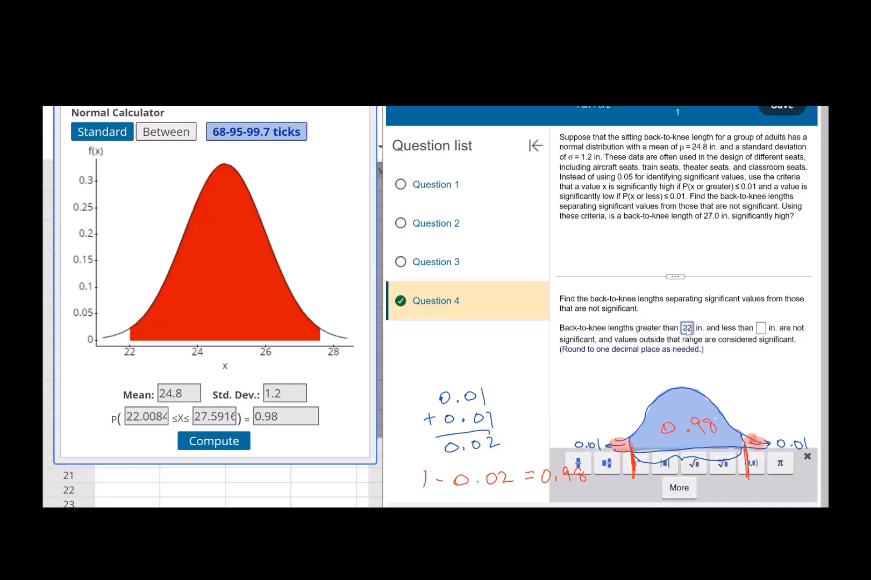
click(759, 329)
text(27.6)
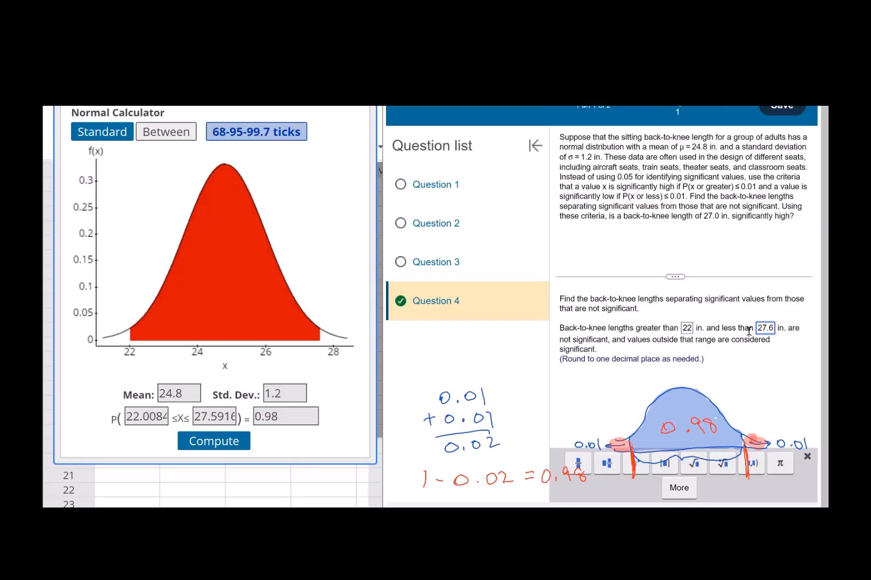
key(Return)
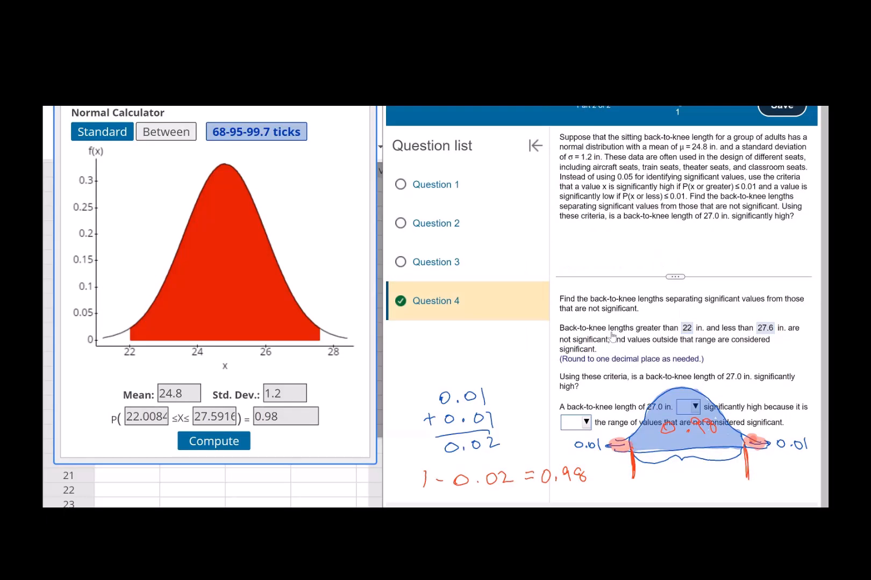
Clear the sketch annotations and submit that 27.0 in. "is not" significantly high because it is "inside" the range of values not considered significant
key(Escape)
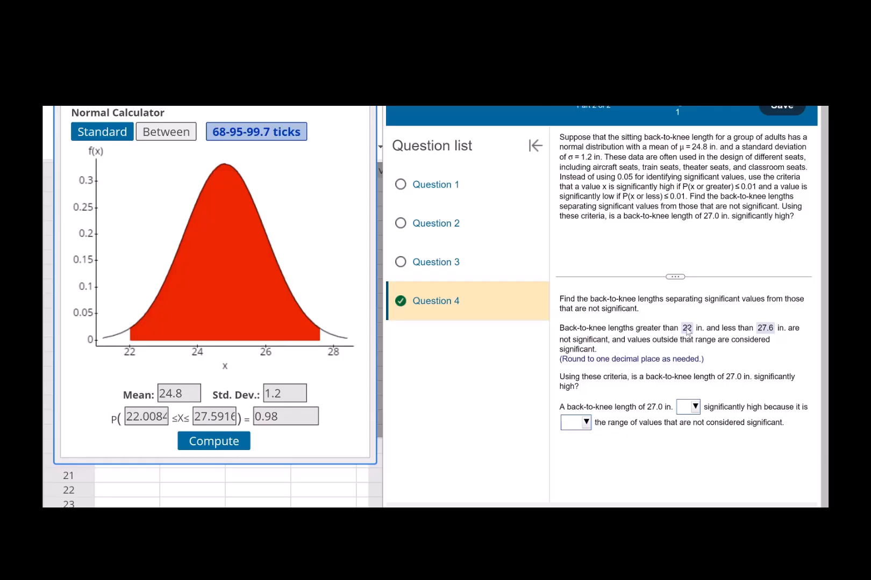
click(695, 407)
click(700, 463)
click(585, 422)
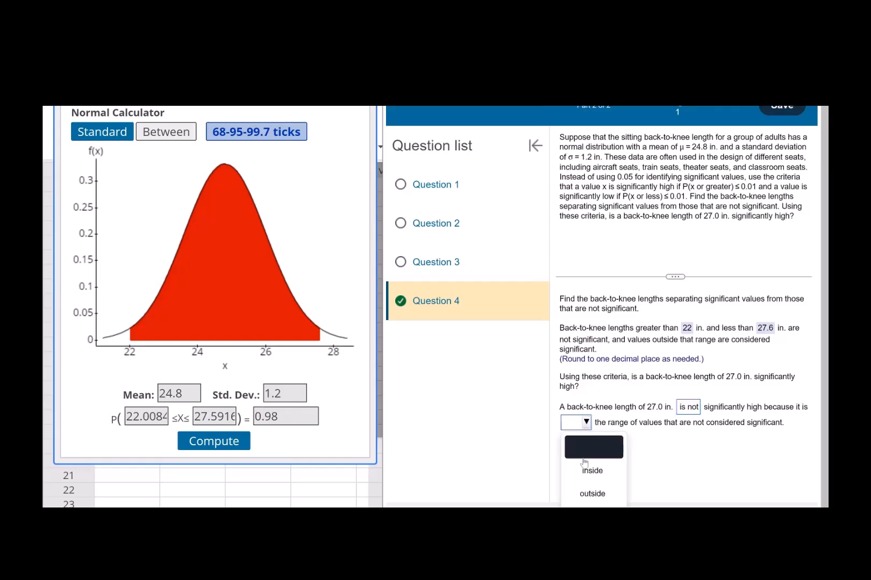
click(591, 471)
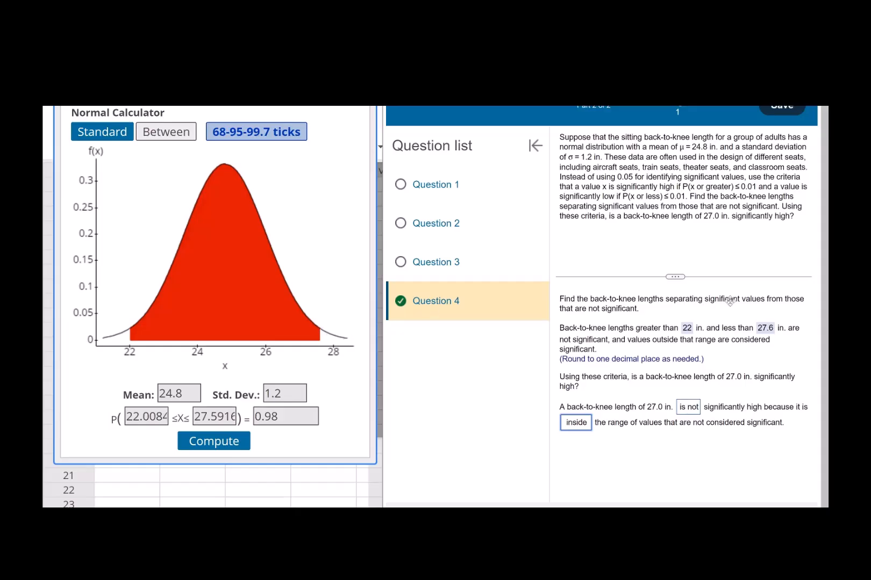
click(774, 520)
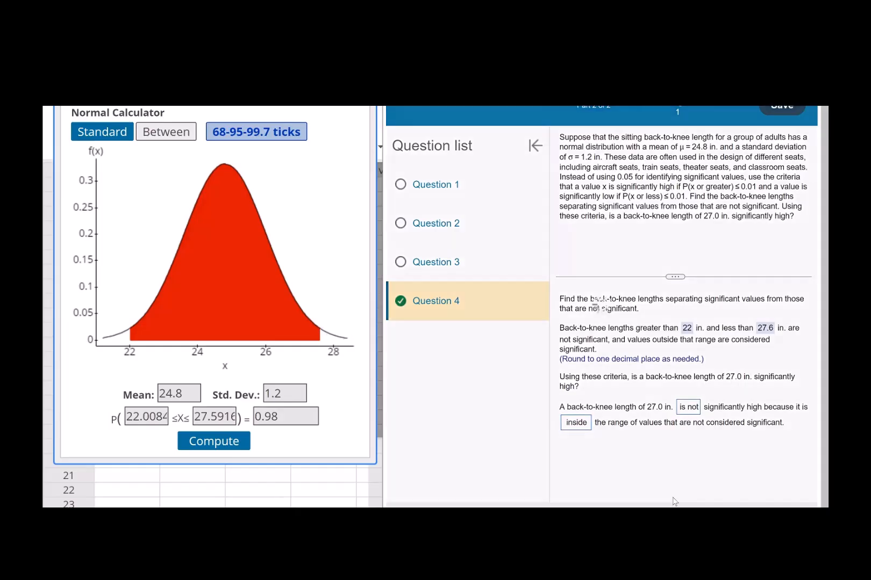
click(616, 329)
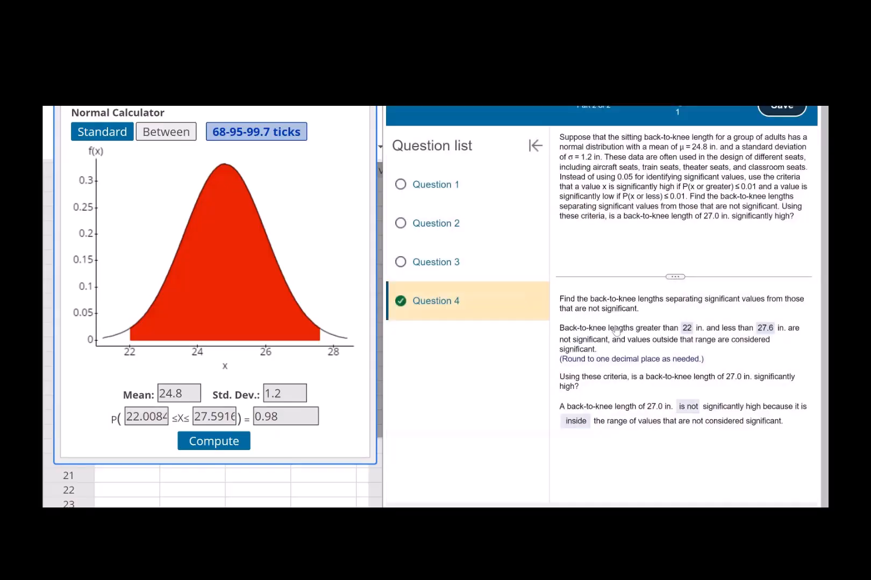